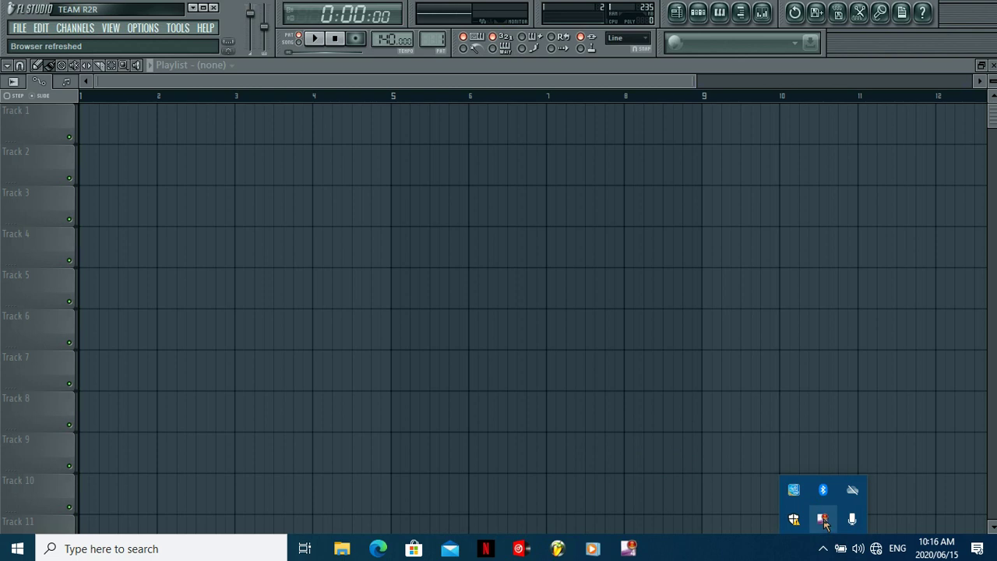
right_click(822, 519)
left_click(705, 475)
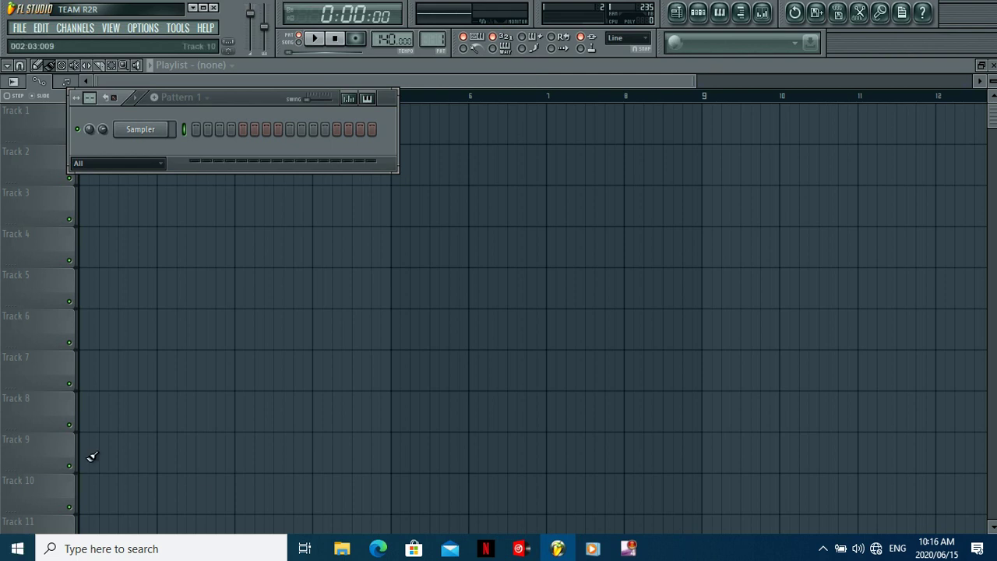
Add a new Hypersonic instrument channel to Pattern 1.
left_click(89, 28)
mouse_move(81, 42)
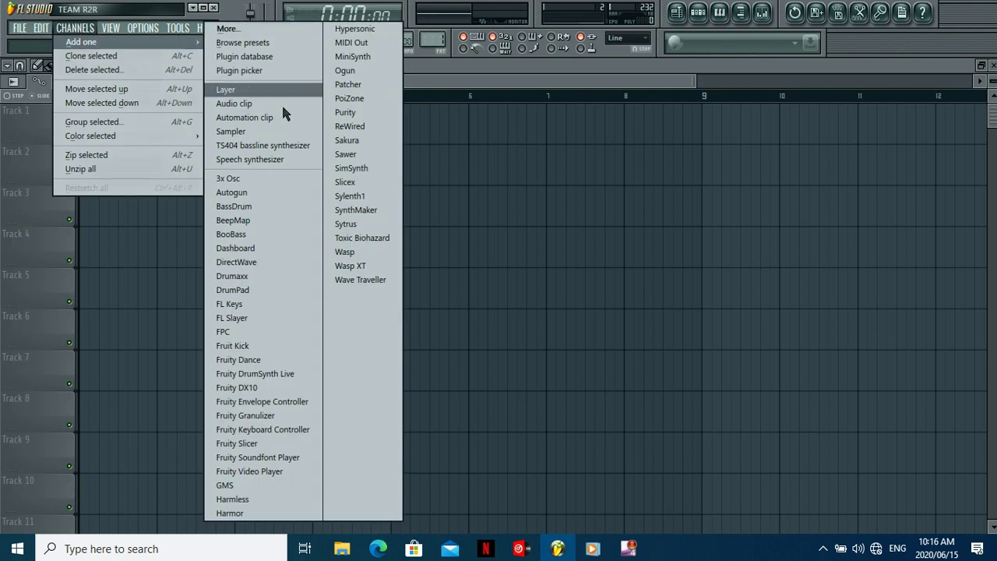
left_click(354, 29)
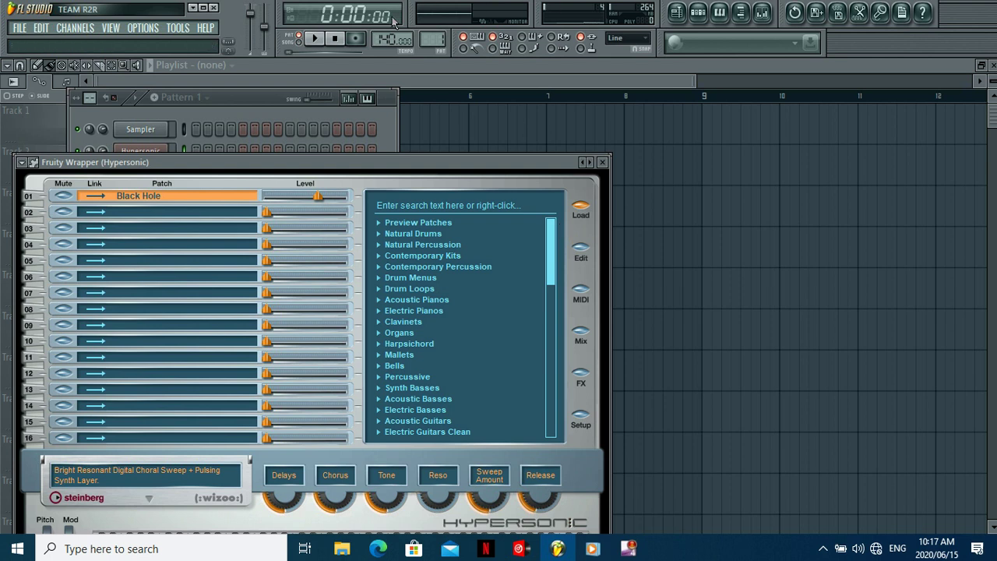
Set the project tempo to 120 and clear the plugin windows from view to show the playlist.
scroll(384, 40, "down", 2)
scroll(384, 41, "down", 2)
key("F5")
scroll(388, 40, "down", 2)
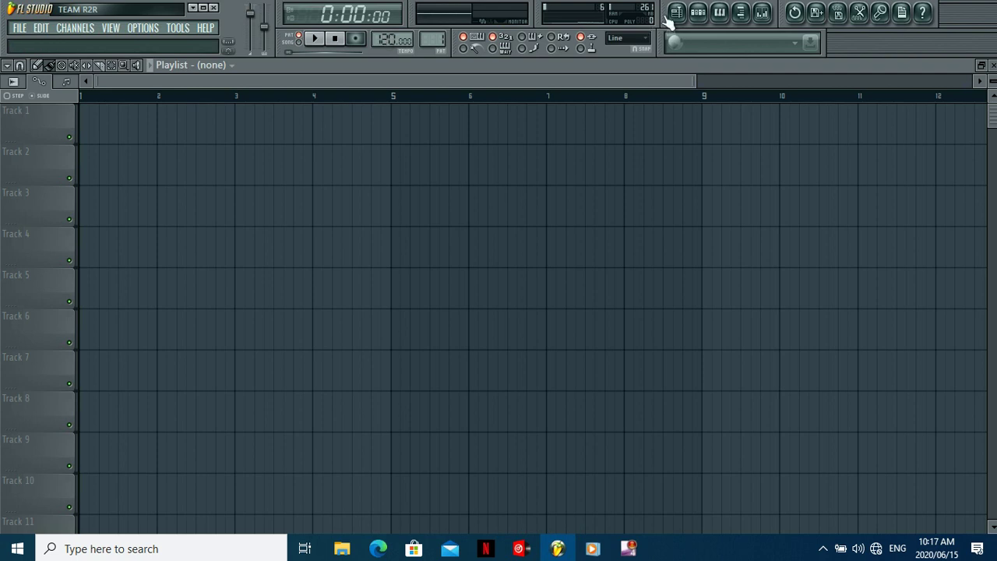
Open the Hypersonic channel's piano roll with about four bars in view and the full-width keyboard shown.
left_click(698, 12)
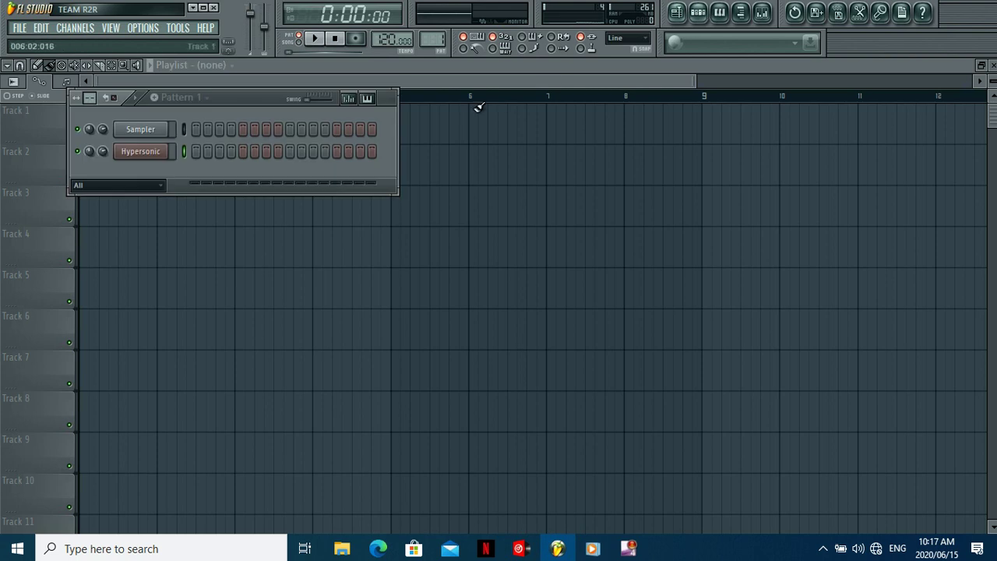
right_click(156, 153)
left_click(189, 152)
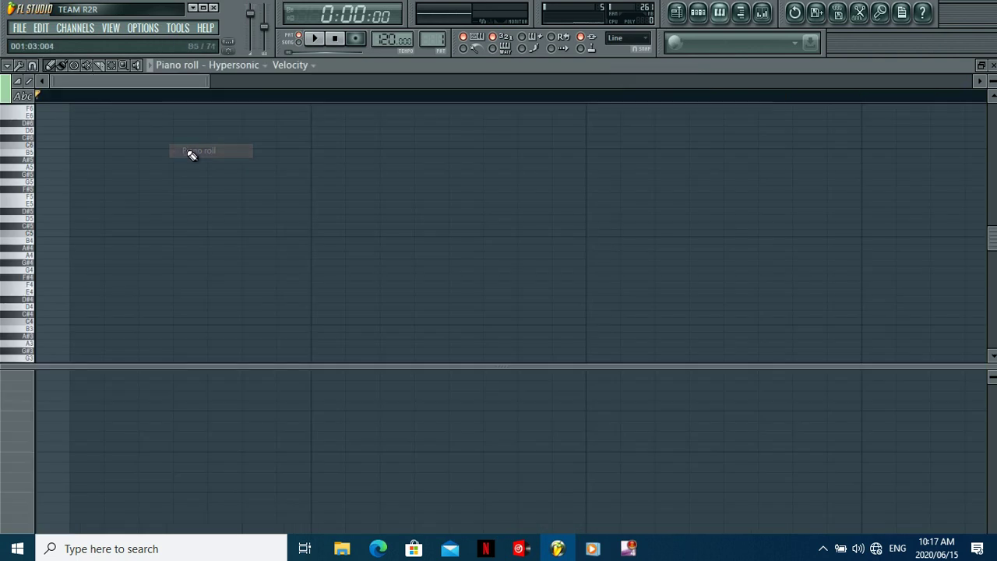
left_click_drag(210, 81, 912, 74)
left_click(36, 95)
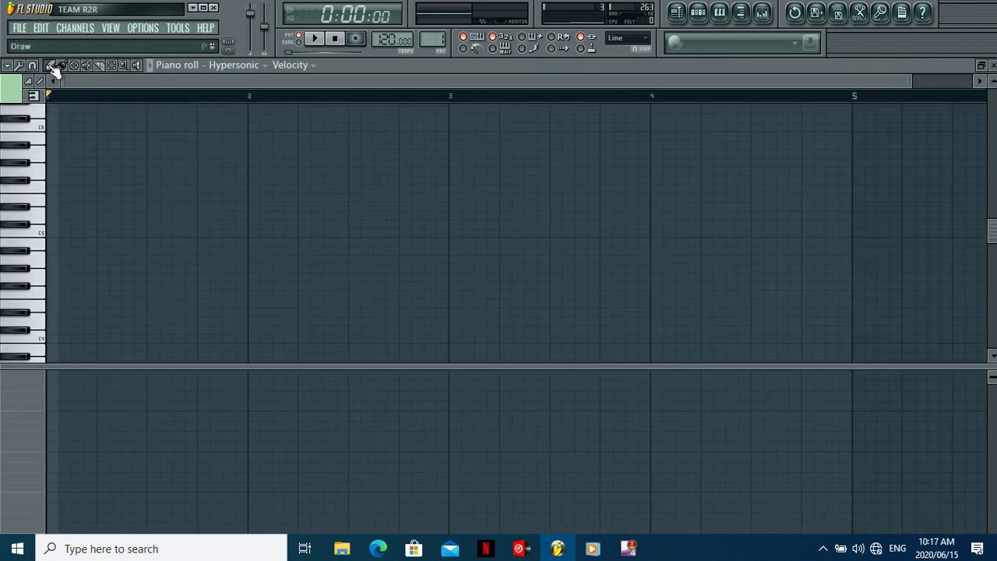
Draw a four-note chord of C5, E5, G5 and B5 at the start of bar 1.
scroll(65, 276, "up", 2)
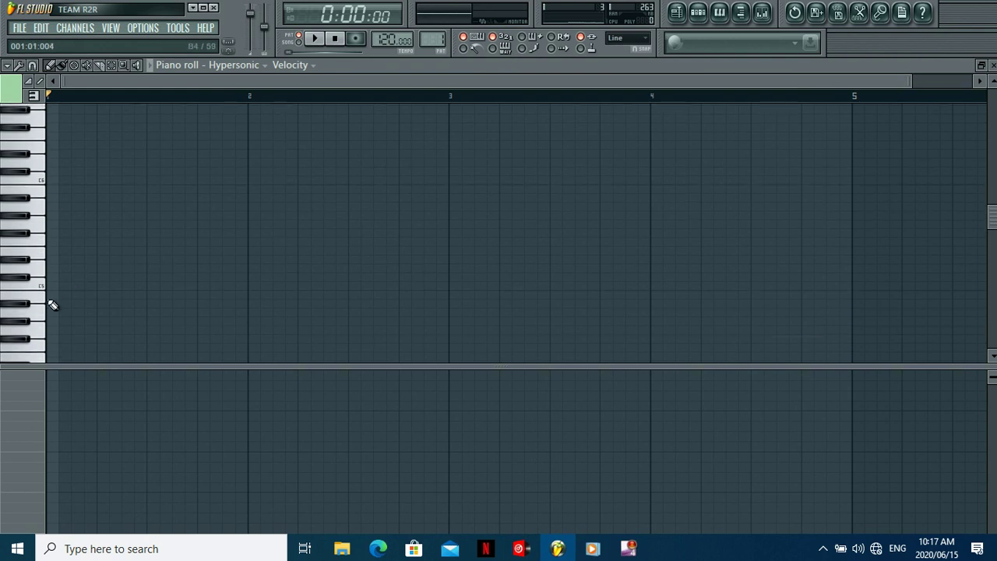
left_click(52, 286)
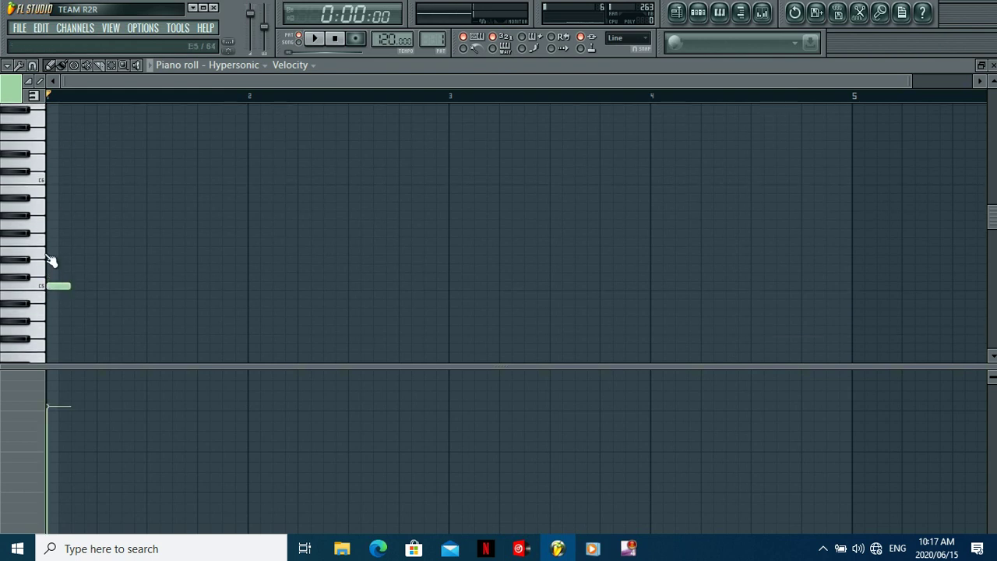
left_click(55, 250)
left_click(50, 223)
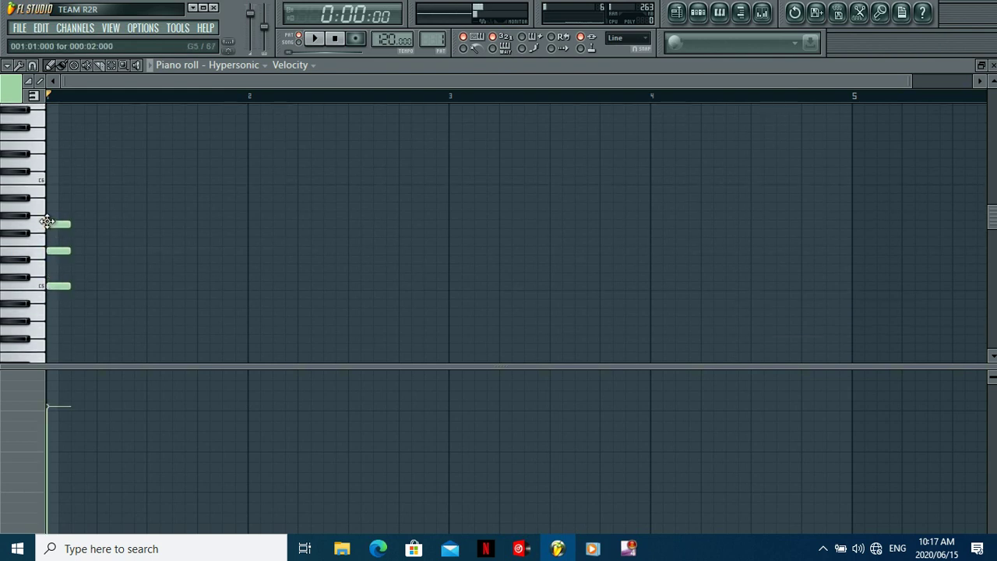
left_click(52, 190)
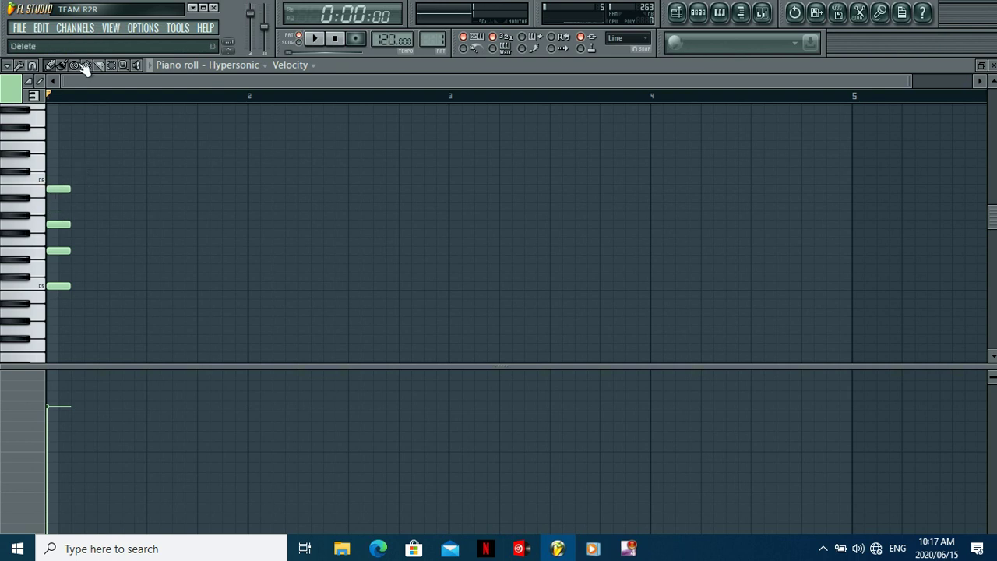
Select all four chord notes and lengthen them together to just under two bars.
left_click(113, 66)
left_click_drag(87, 333, 75, 148)
left_click(61, 65)
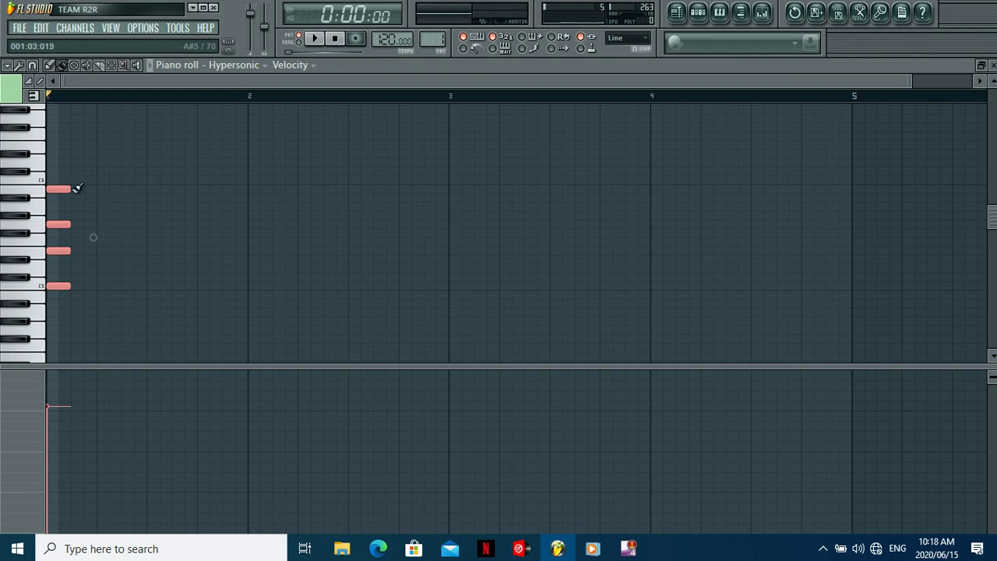
mouse_move(68, 189)
left_mouse_down()
mouse_move(322, 190)
mouse_move(440, 210)
mouse_move(423, 219)
left_mouse_up()
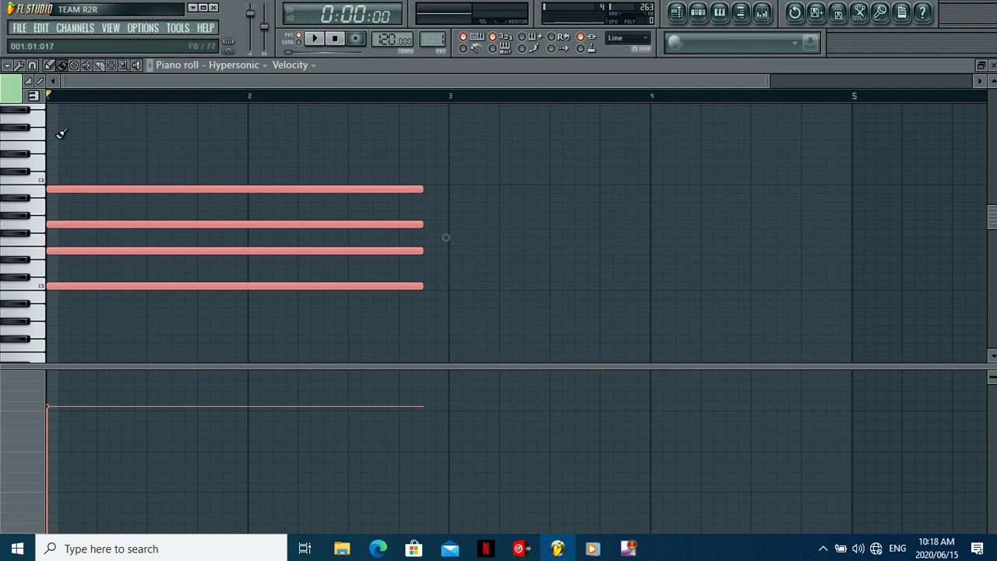
Copy the selected chord to the start of bar 3 and transpose the copy up four semitones.
left_click_drag(445, 238, 848, 237)
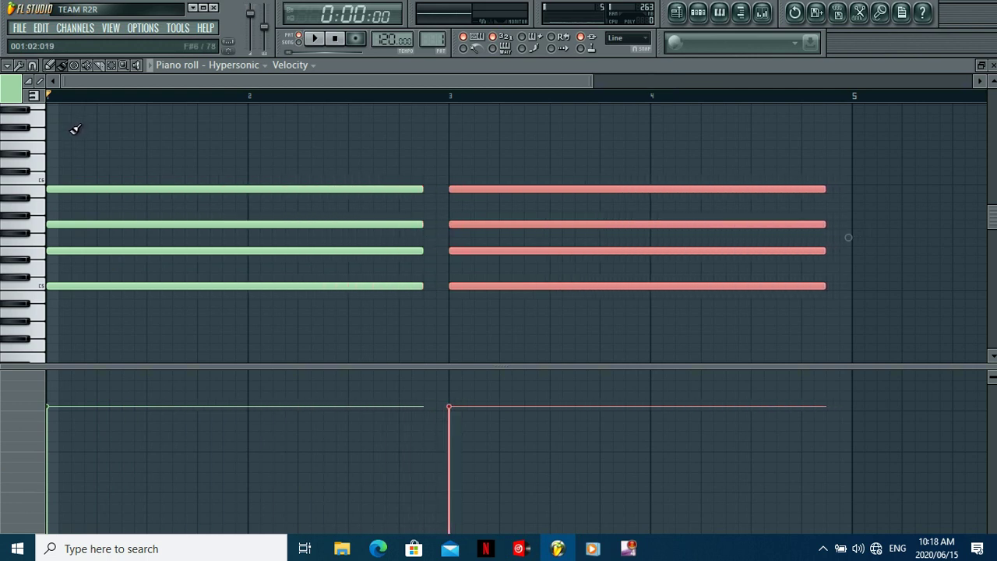
key("shift+Up")
key("shift+Up")
key("shift+Up")
key("shift+Up")
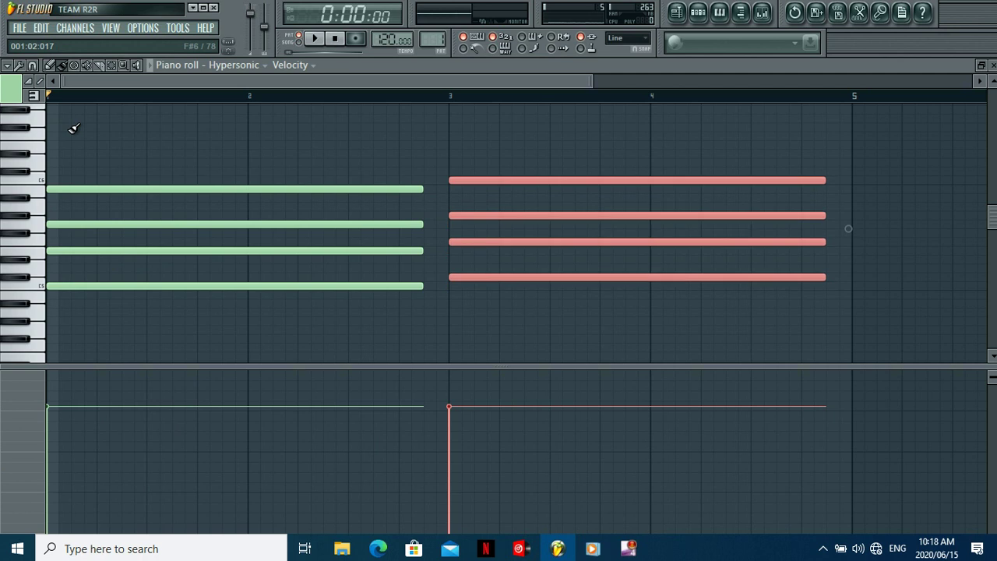
scroll(73, 129, "up", 1)
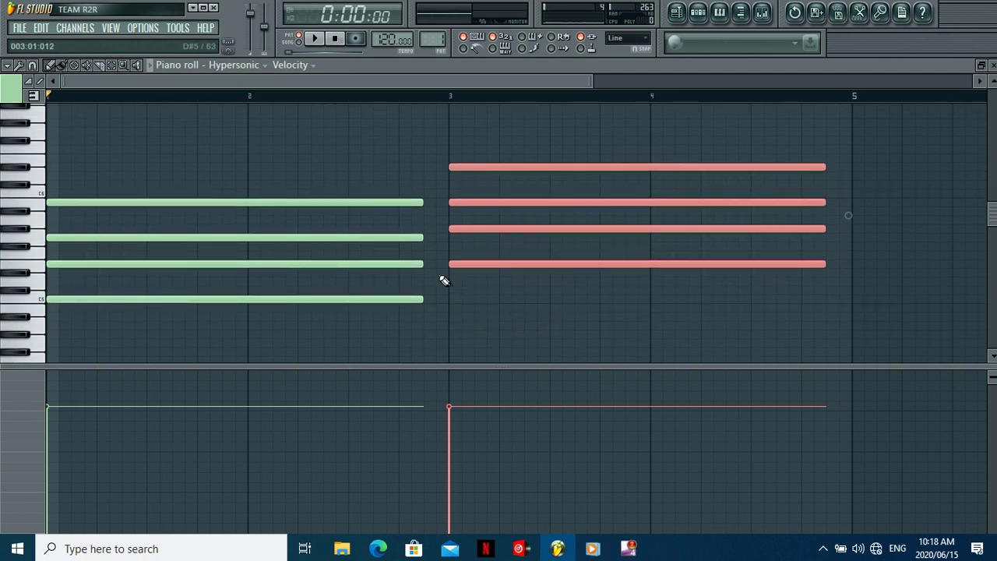
In the second chord, replace G#5 with a G5 note and lower the top note to D6, and play back the pattern briefly.
right_click(461, 230)
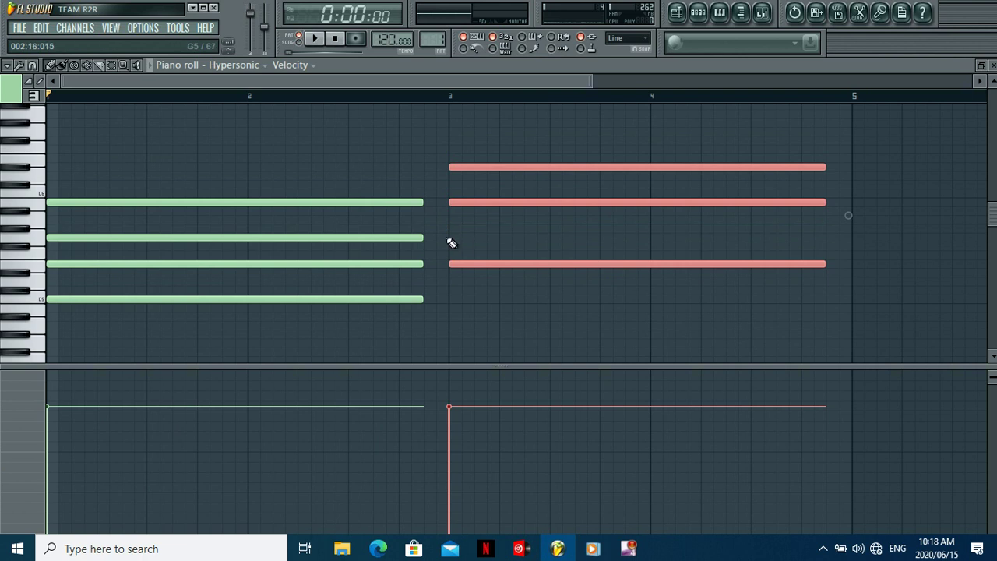
left_click(450, 236)
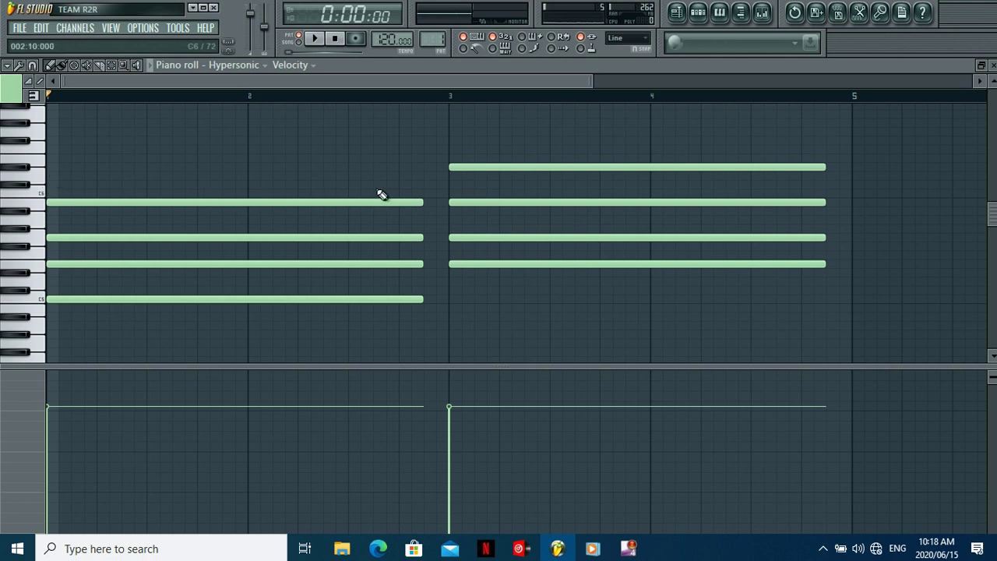
mouse_move(449, 166)
left_mouse_down()
mouse_move(449, 185)
mouse_move(449, 175)
left_mouse_up()
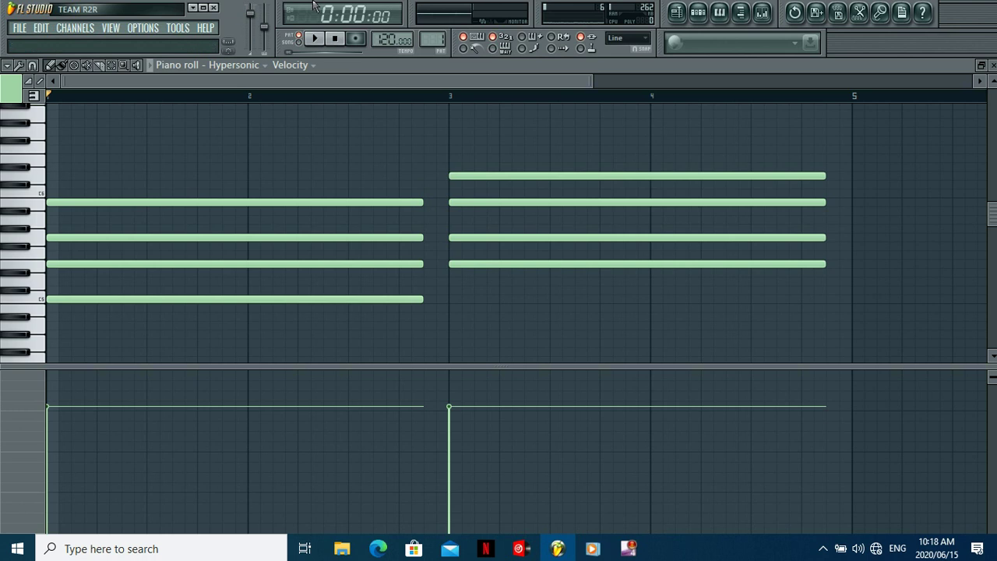
left_click(315, 43)
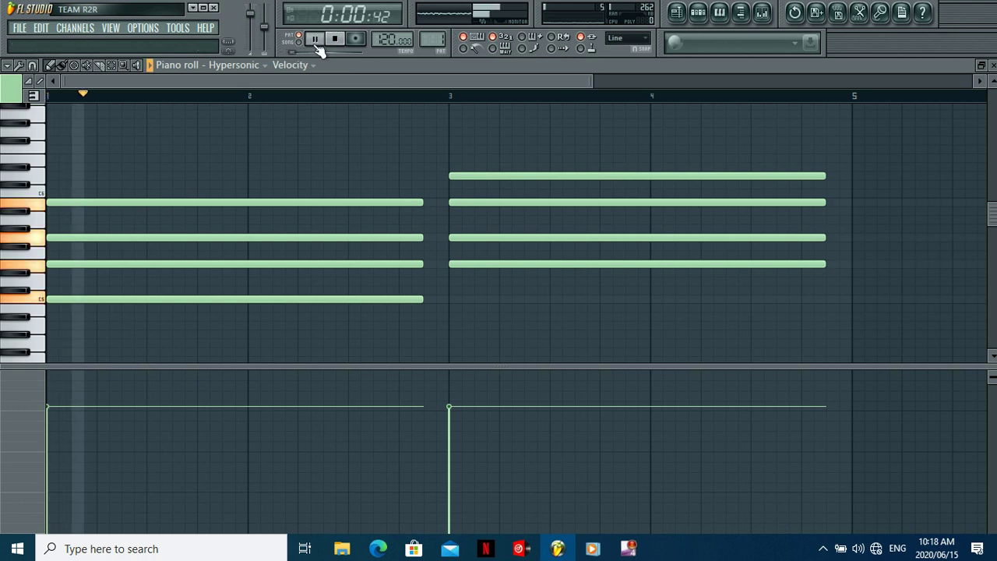
left_click(335, 39)
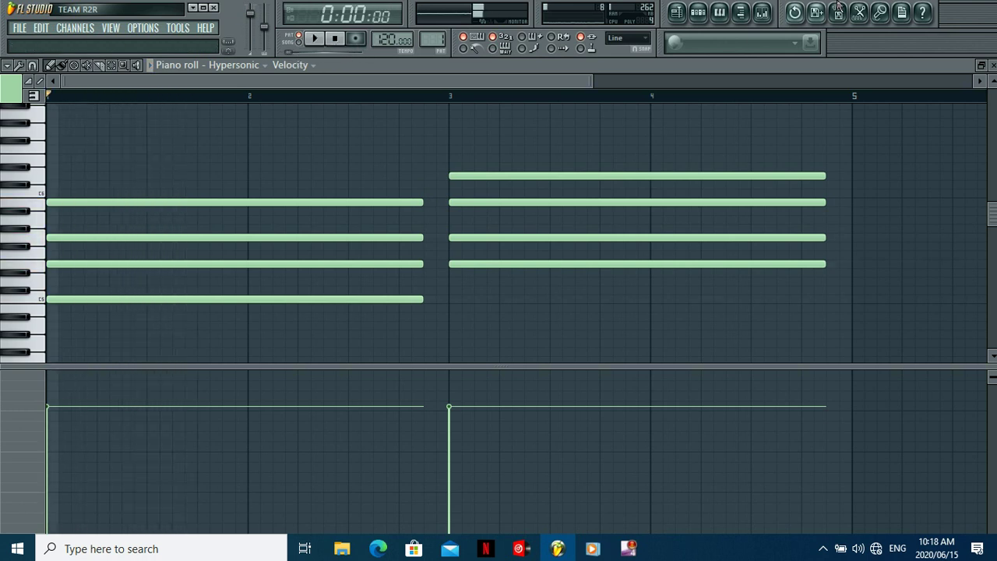
Open the Hypersonic plugin and load the Soft Vintage EP patch from its Electric Pianos category.
left_click(698, 12)
left_click(160, 151)
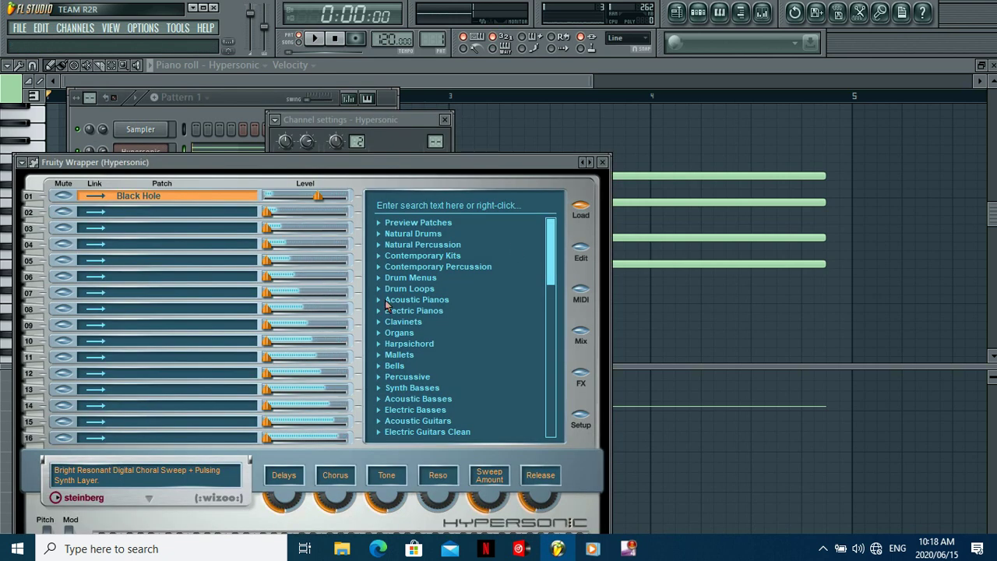
left_click(380, 310)
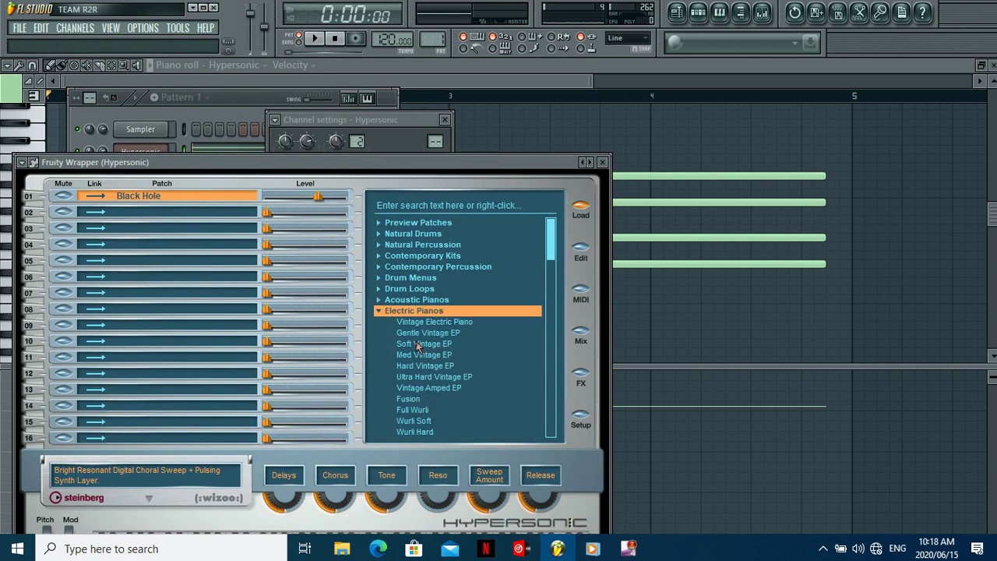
left_click(417, 345)
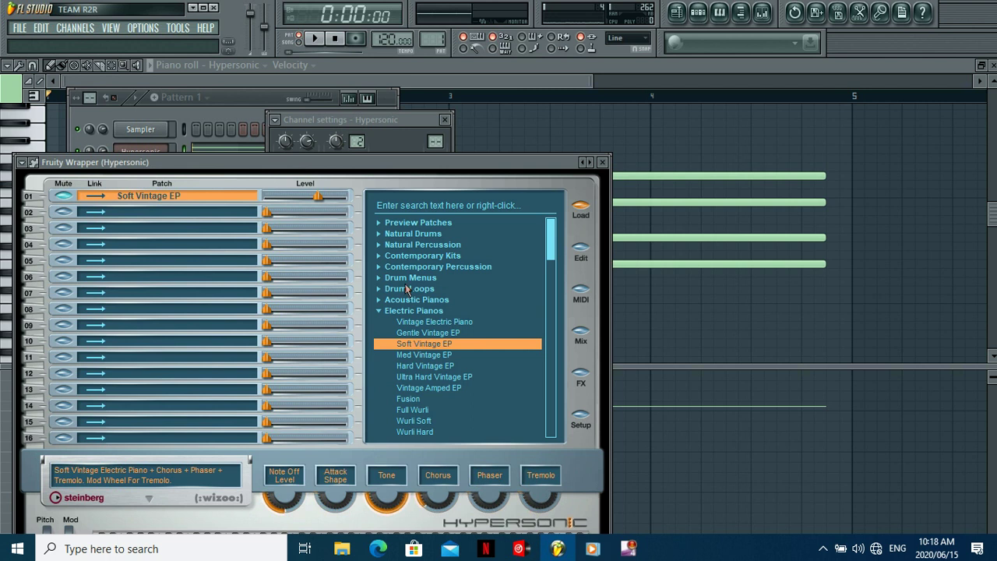
Play Pattern 1 twice to listen to the chords with the electric piano patch, and stop playback.
left_click(316, 42)
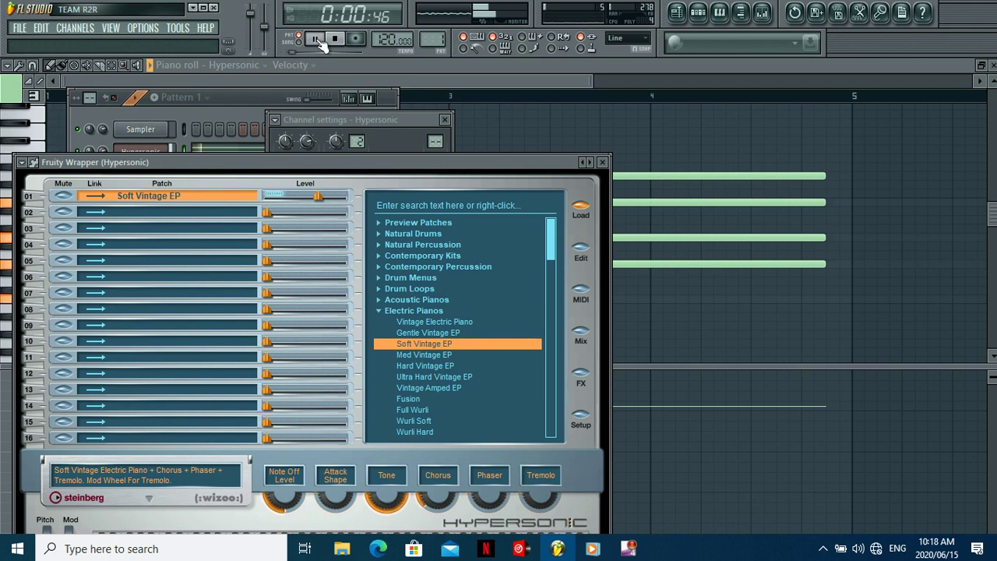
left_click(247, 109)
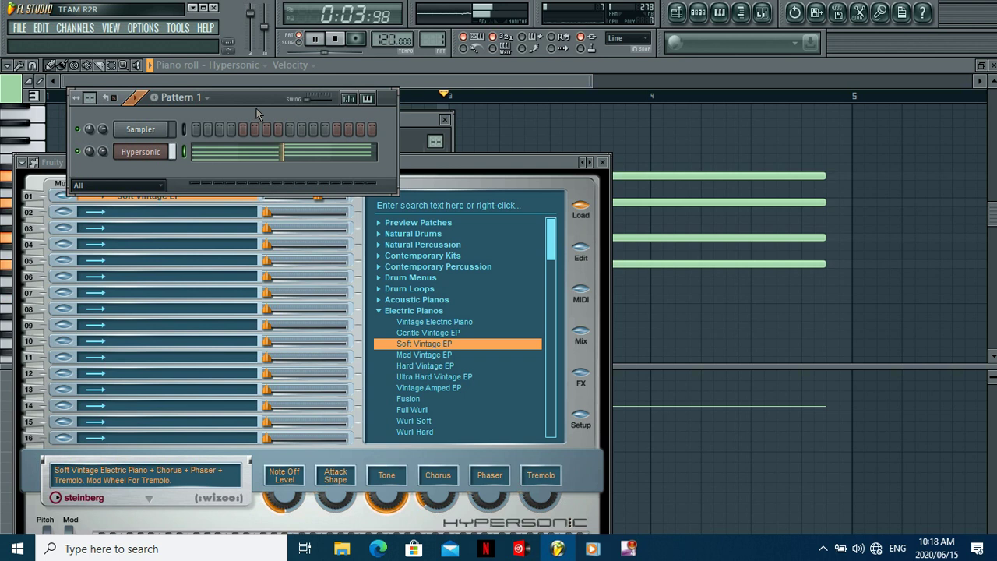
key("space")
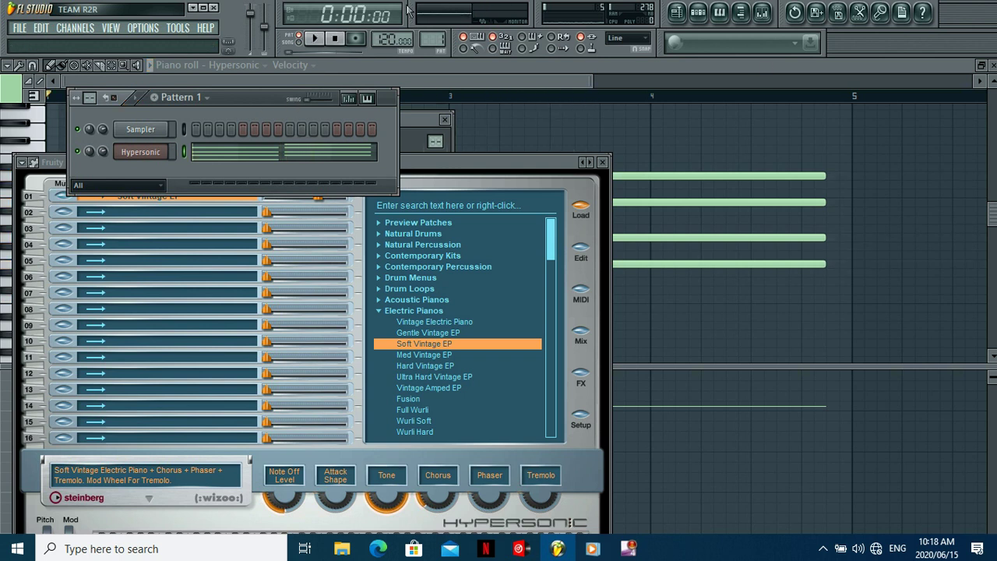
left_click(314, 38)
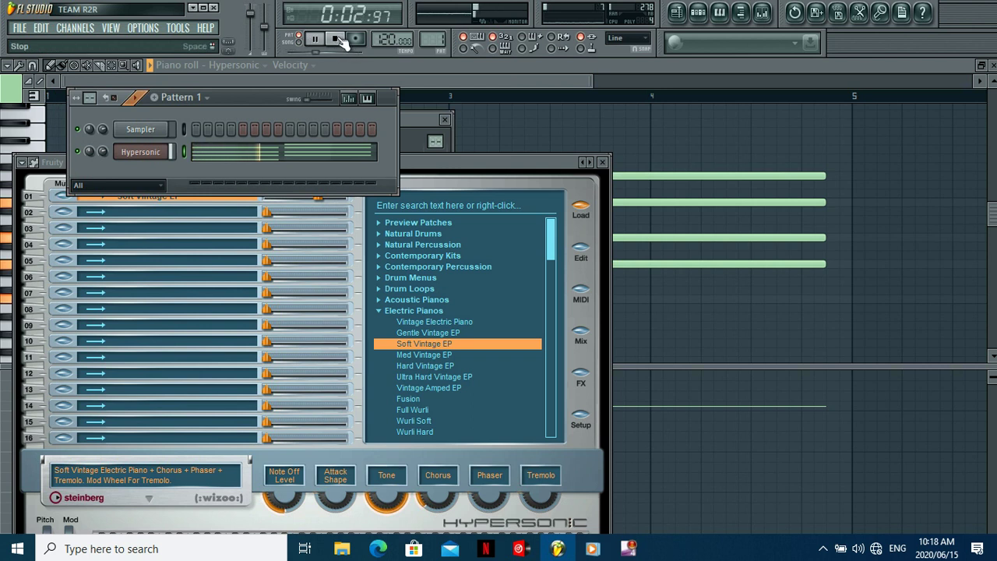
left_click(340, 39)
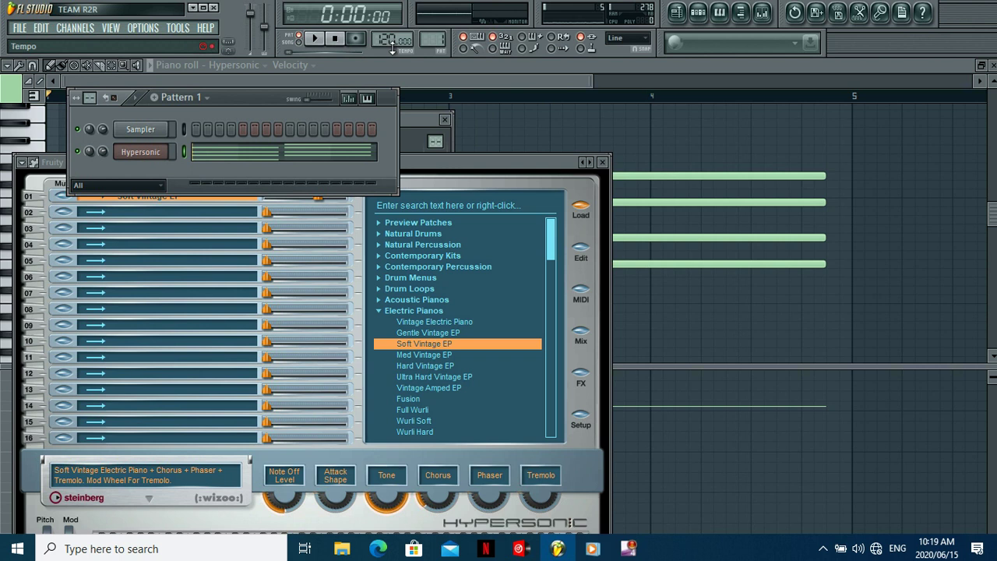
Reopen the Hypersonic chords in the piano roll with about eight bars in view, and clone the Hypersonic channel.
left_click(275, 160)
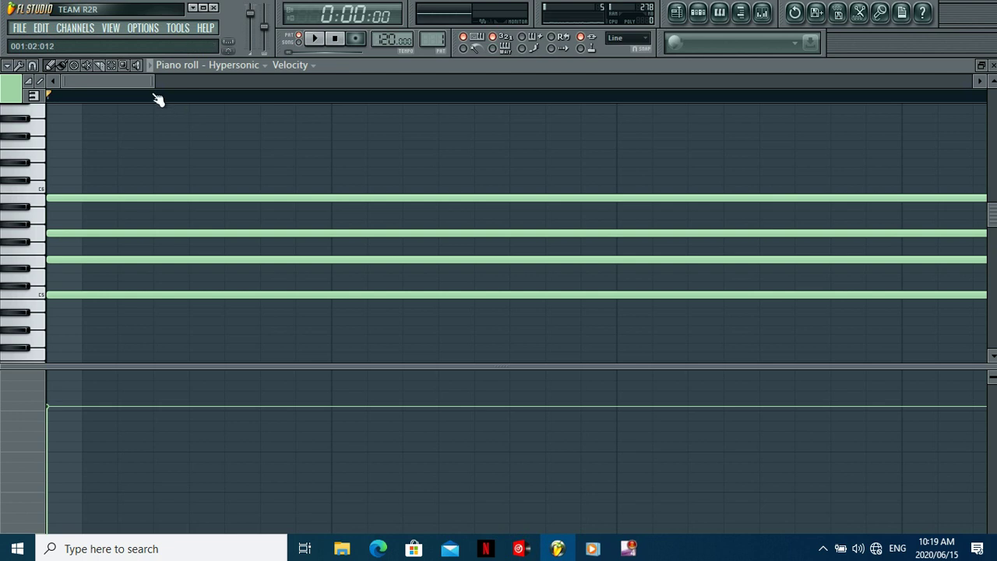
left_click_drag(155, 80, 966, 80)
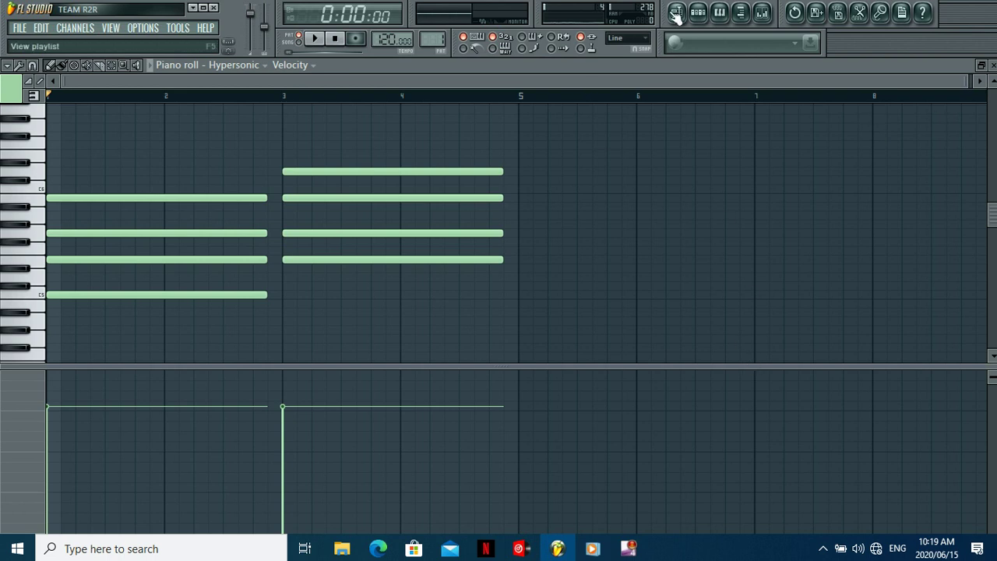
left_click(699, 14)
right_click(149, 155)
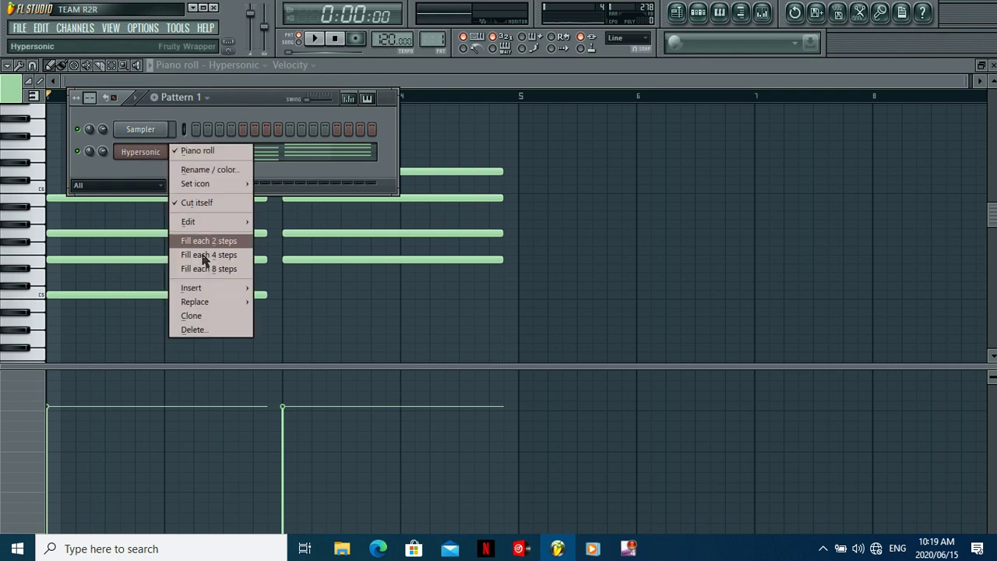
left_click(219, 316)
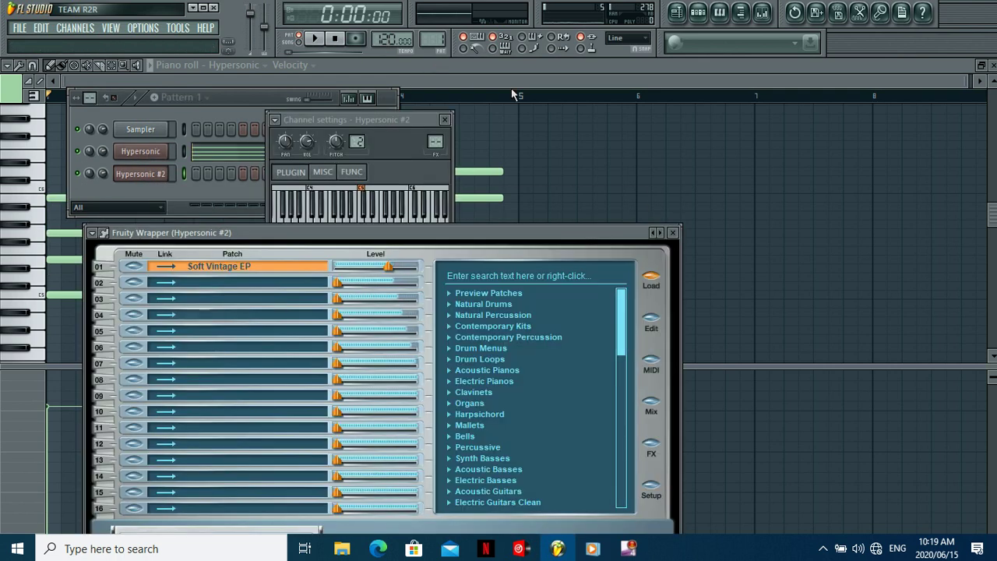
Open the playlist, choose Pattern 3 and paint its clips along Track 1 from bar 1 through bar 12.
left_click(676, 12)
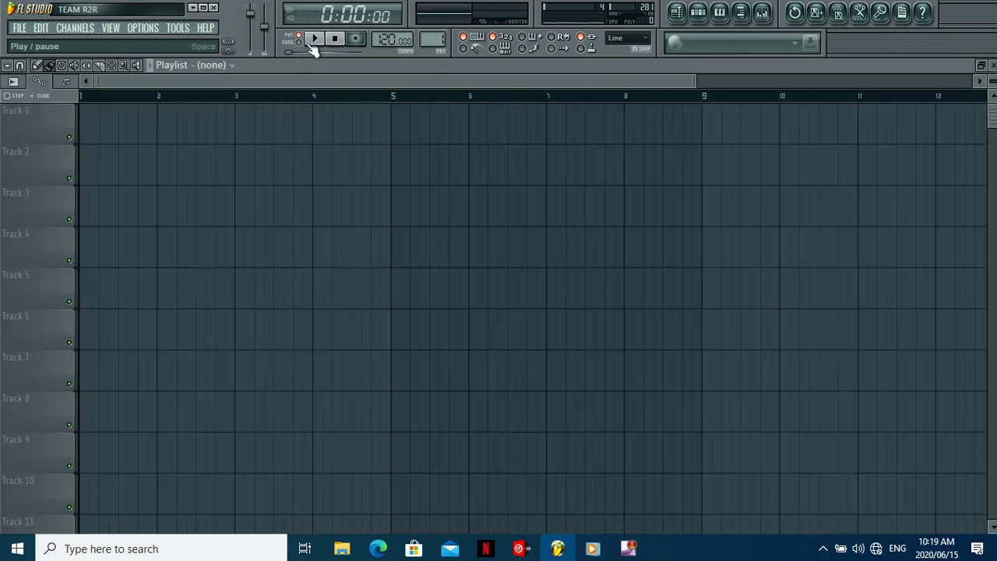
scroll(436, 48, "up", 3)
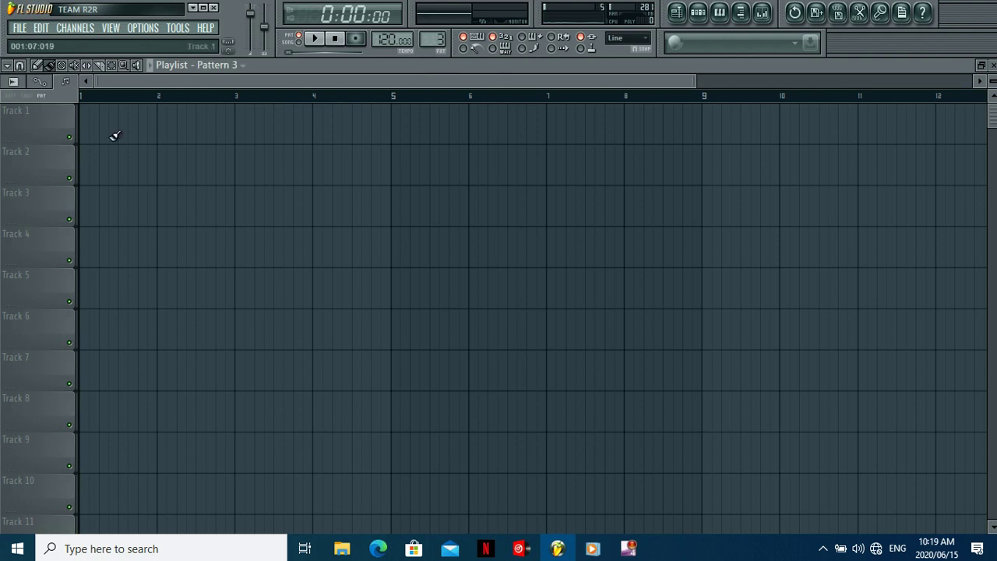
left_click_drag(91, 131, 983, 129)
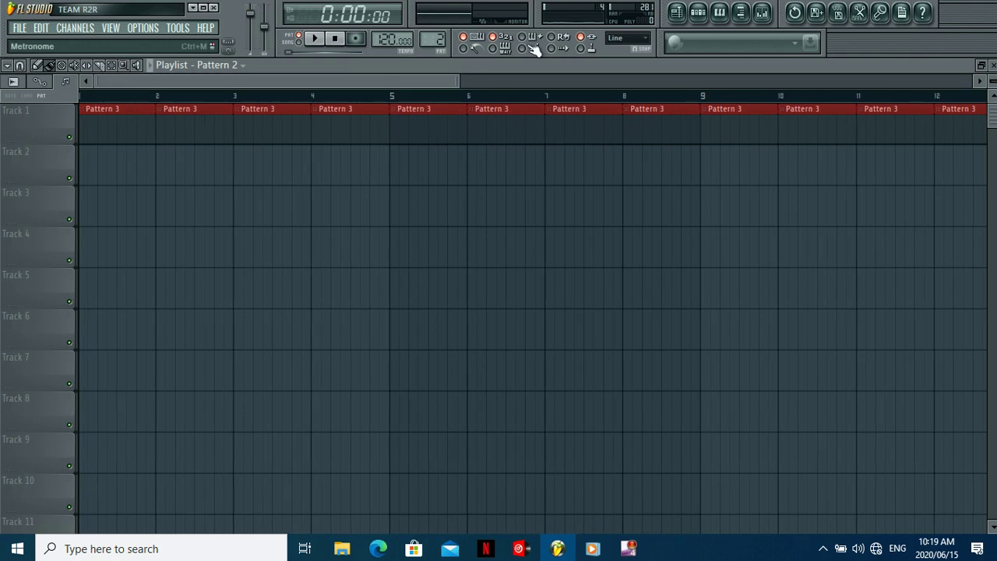
Open the Hypersonic #2 plugin with Pattern 2 selected and try out a few notes on its electric piano.
left_click(700, 14)
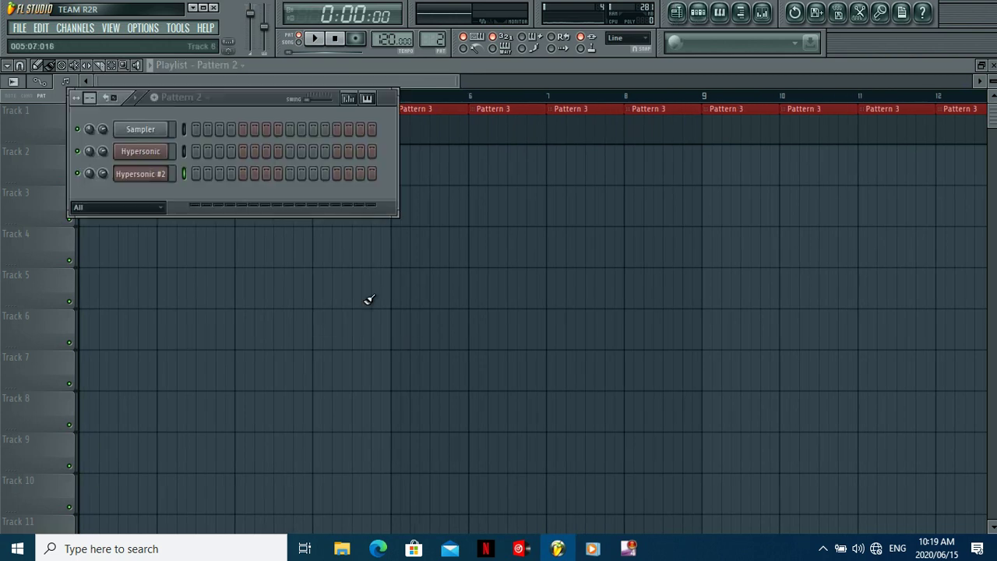
left_click(143, 175)
left_click(202, 112)
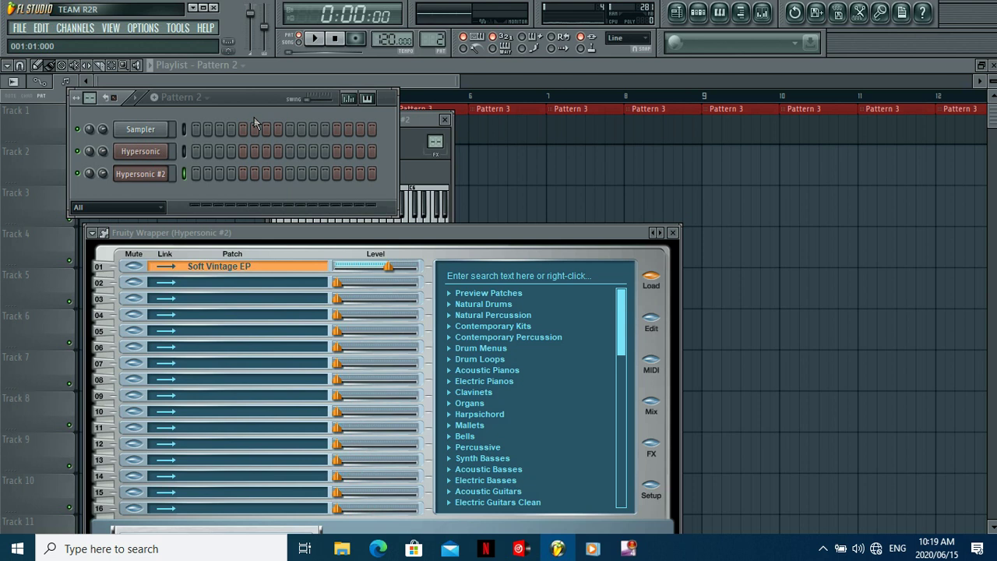
key("z")
key("c")
key("n")
Switch to Pattern 1 and open the Hypersonic channel's chords in the piano roll.
scroll(432, 39, "down", 1)
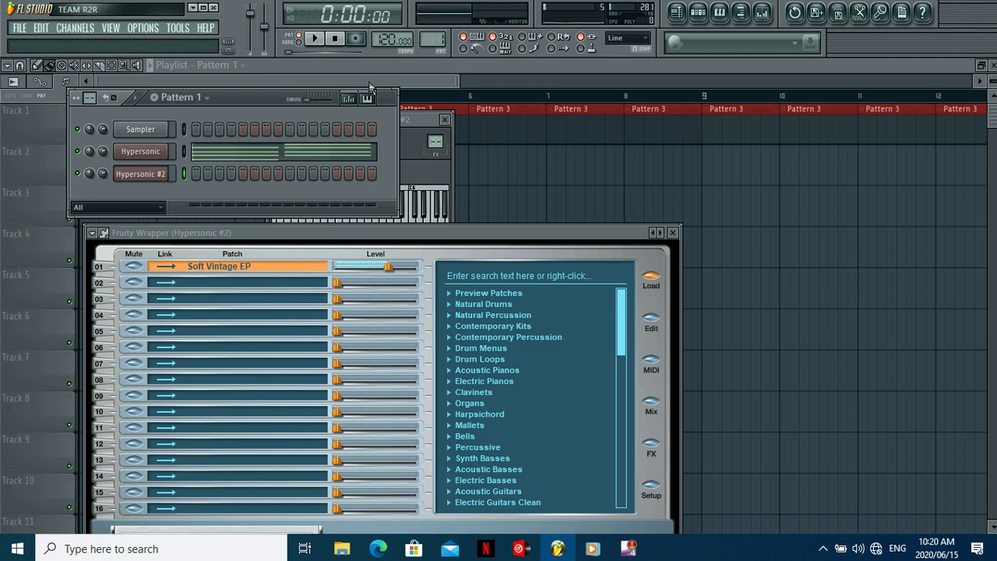
left_click(153, 160)
left_click(220, 152)
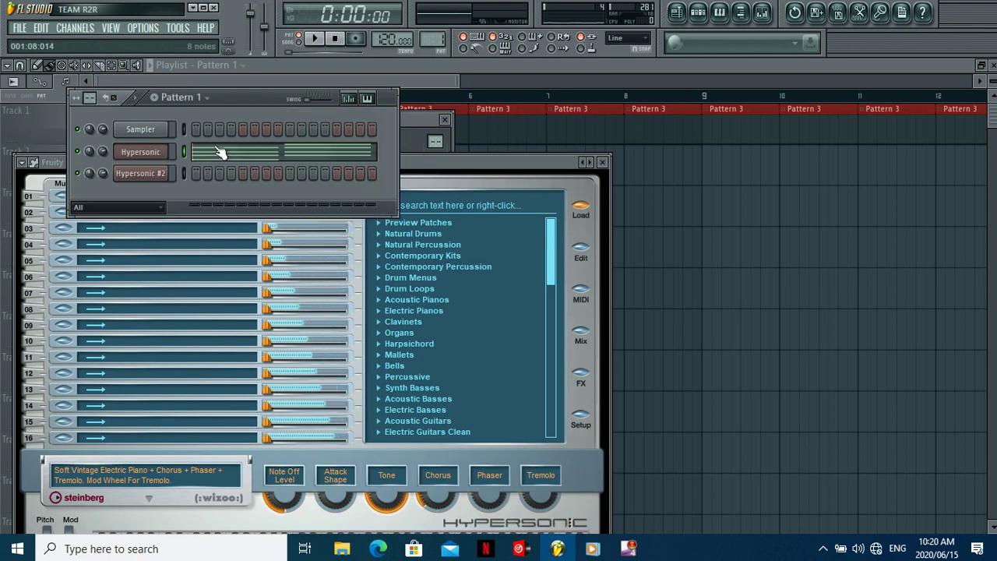
left_click(221, 152)
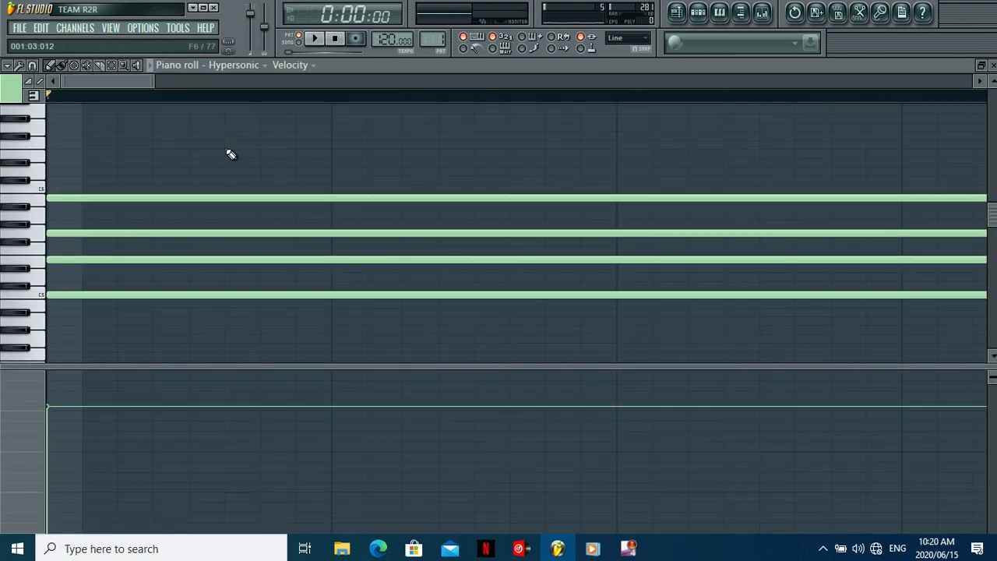
Rehearse the two chords live against the piano roll, C5-E5-G5-B5 followed by E5-G5-B5-D6.
key("z")
key("c")
key("b")
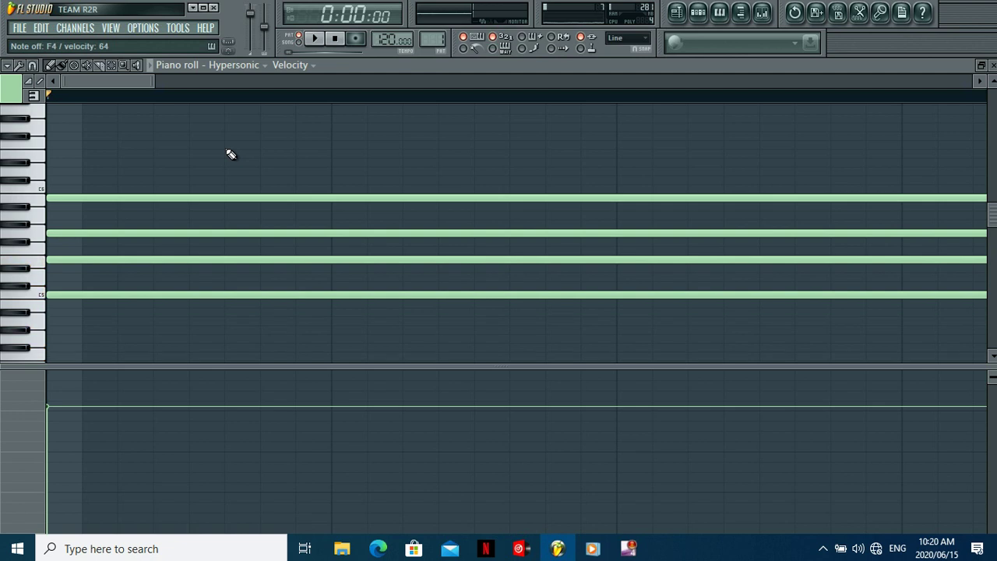
key("z")
key("c")
key("b")
key("m")
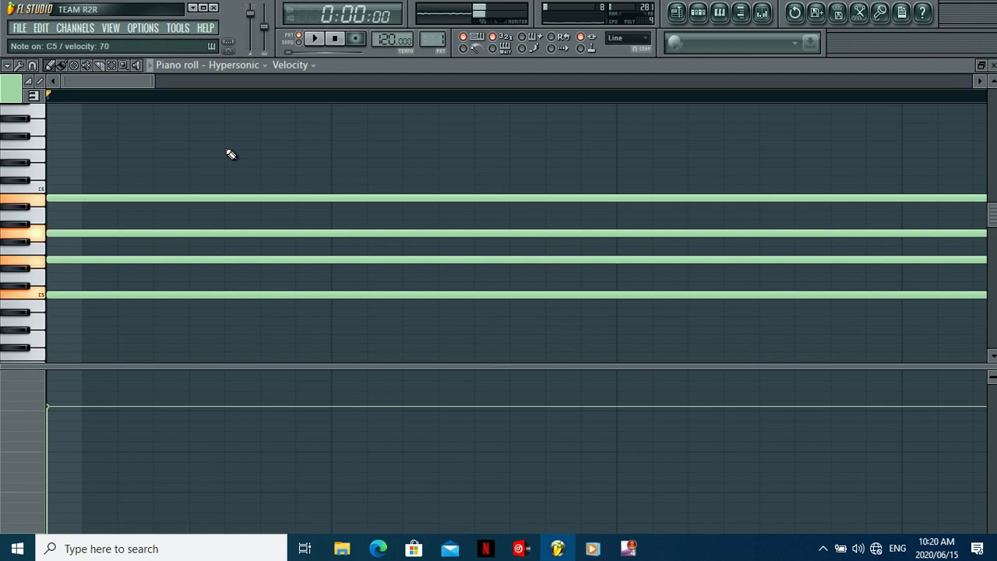
key("period")
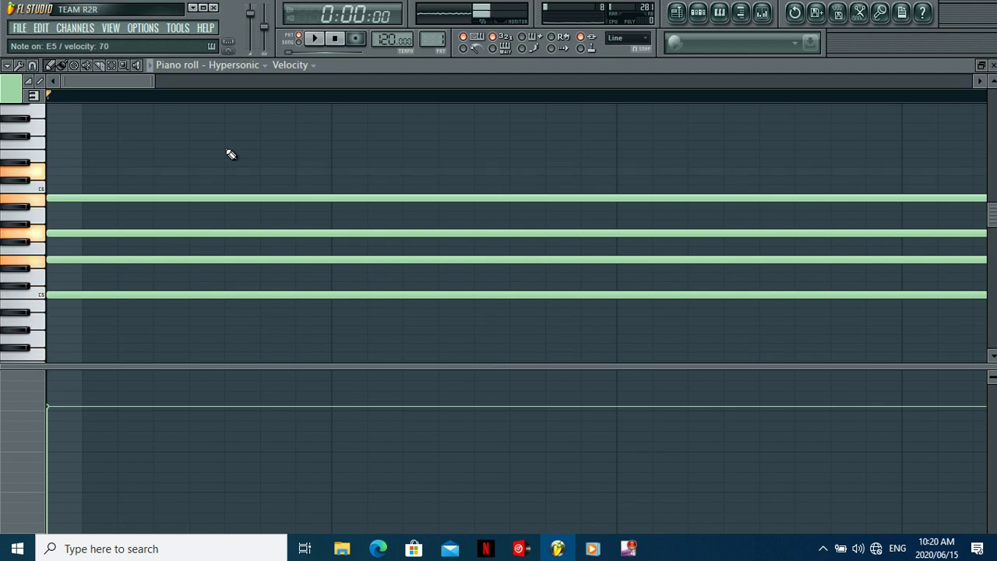
Select the Hypersonic #2 channel for live playing and bring the playlist back up.
left_click(699, 12)
left_click(676, 14)
left_click(676, 14)
left_click(185, 173)
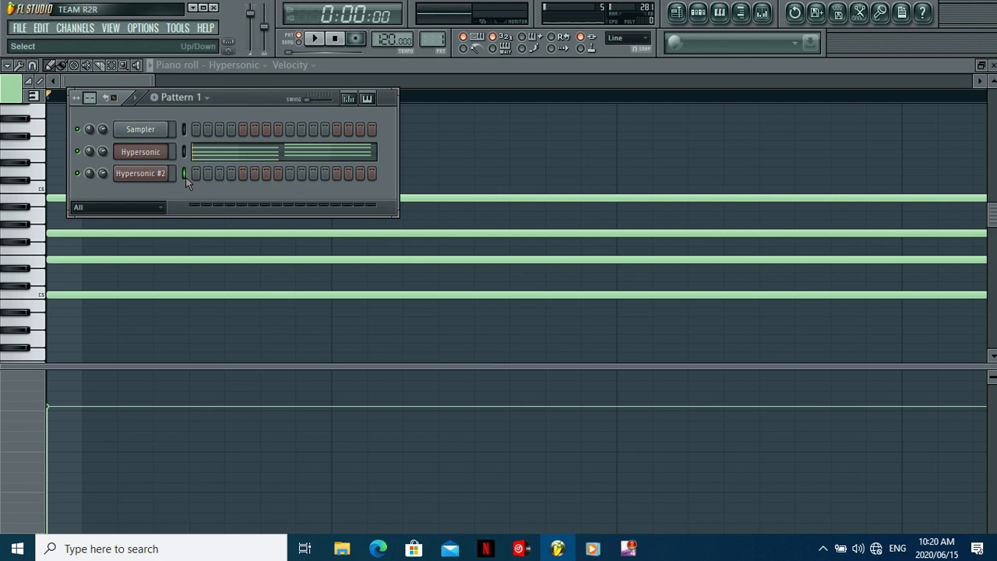
left_click(676, 14)
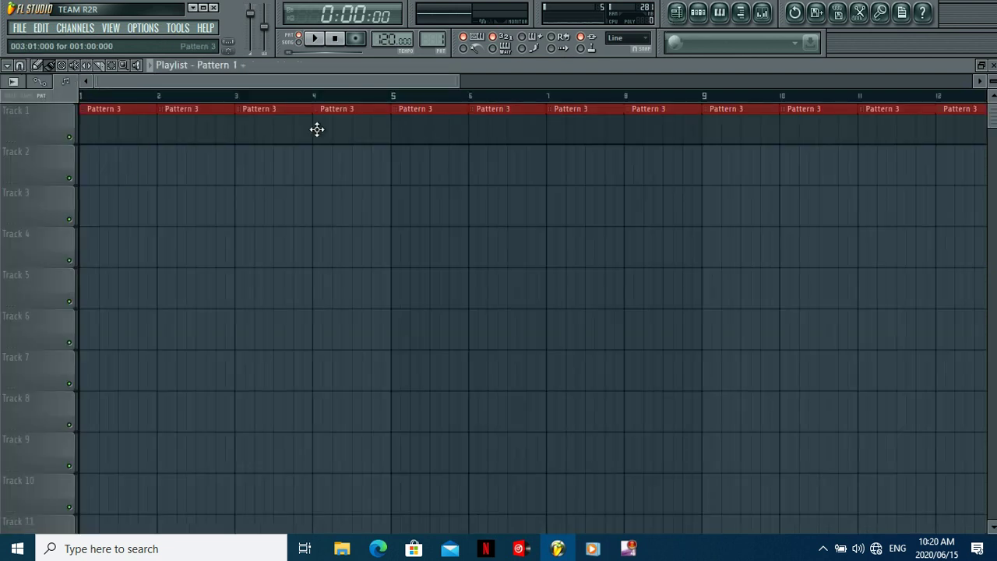
In song mode, record automation and score into Pattern 2, playing the two chords alternately twice over about eight bars, and stop.
left_click(304, 44)
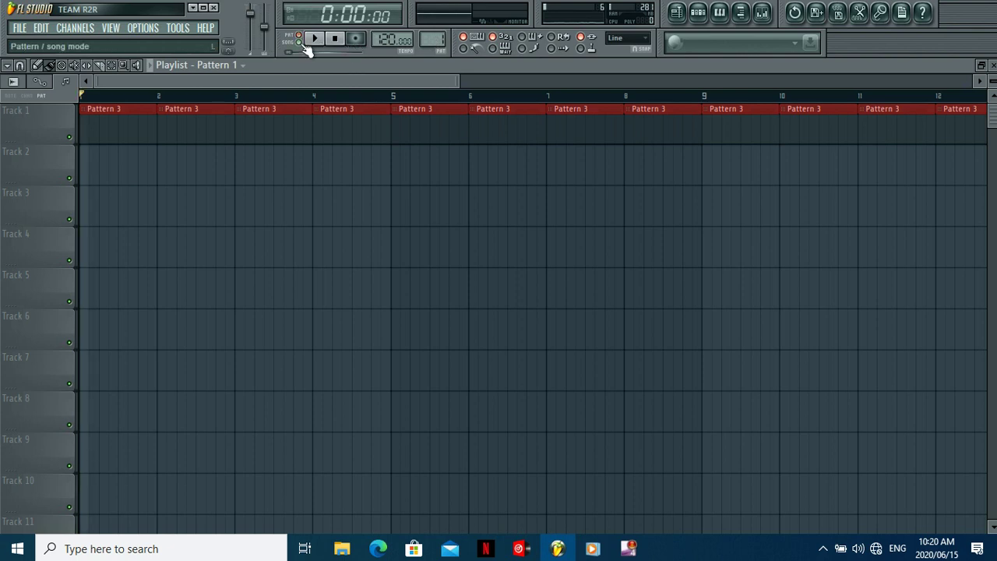
scroll(432, 39, "up", 1)
left_click(355, 39)
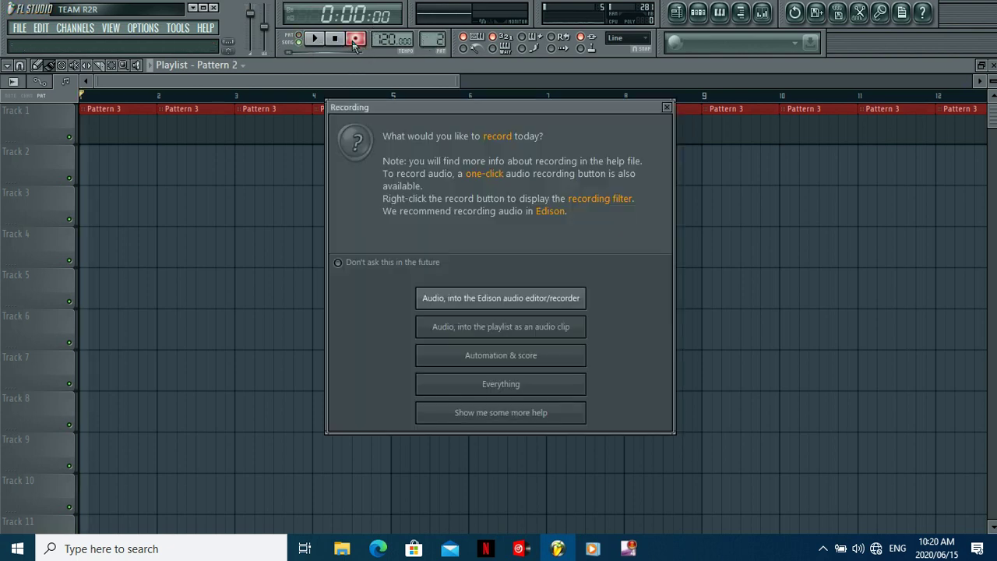
left_click(493, 363)
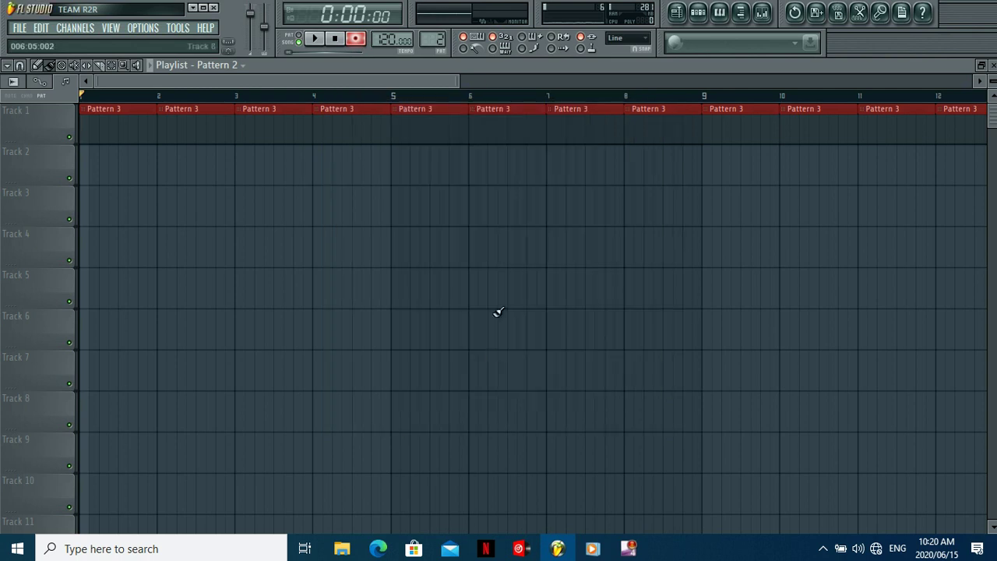
left_click(318, 40)
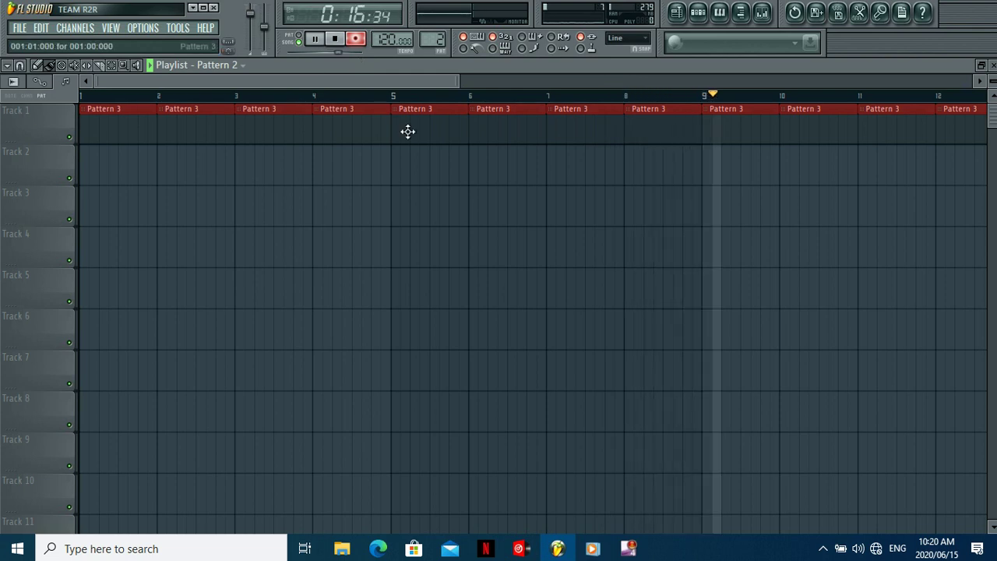
left_click(355, 39)
left_click(334, 39)
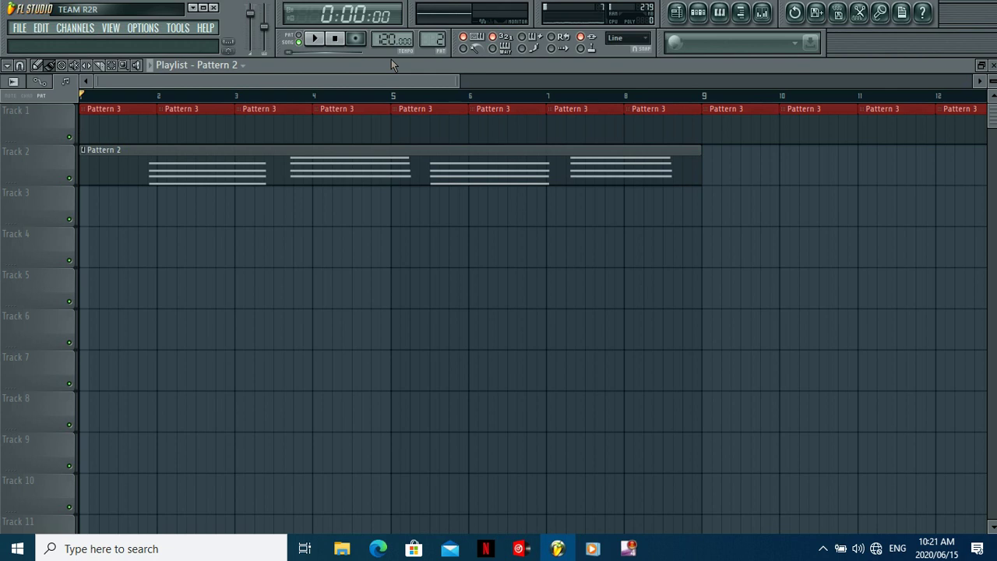
Open the recorded Hypersonic #2 chords of Pattern 2 in the piano roll with about twelve bars in view.
left_click(698, 12)
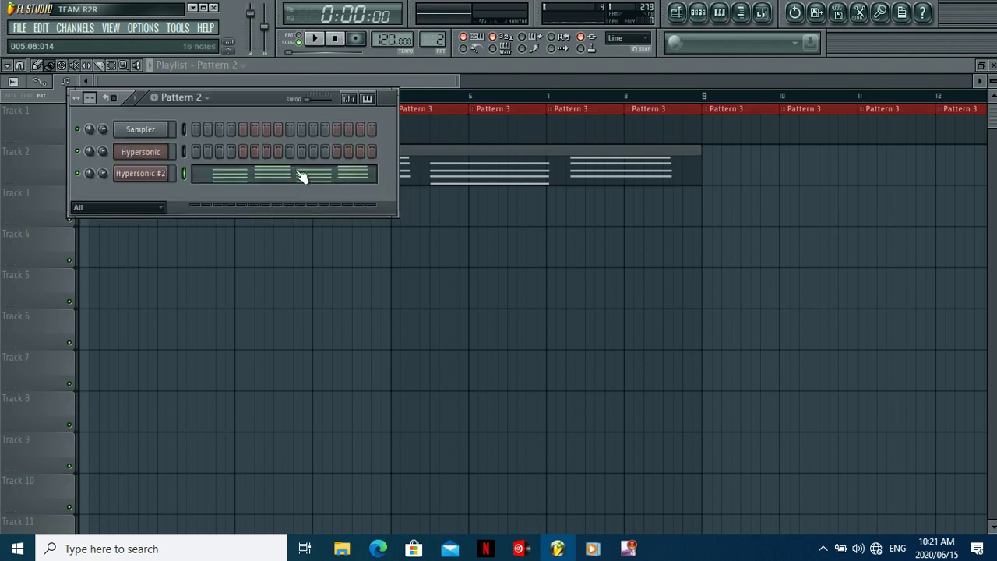
scroll(420, 39, "down", 1)
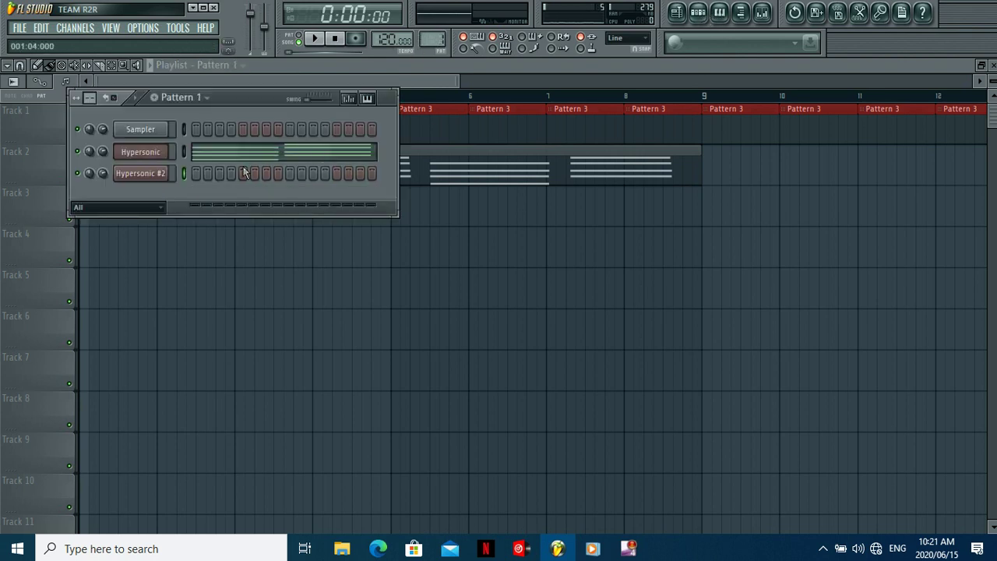
scroll(428, 37, "up", 1)
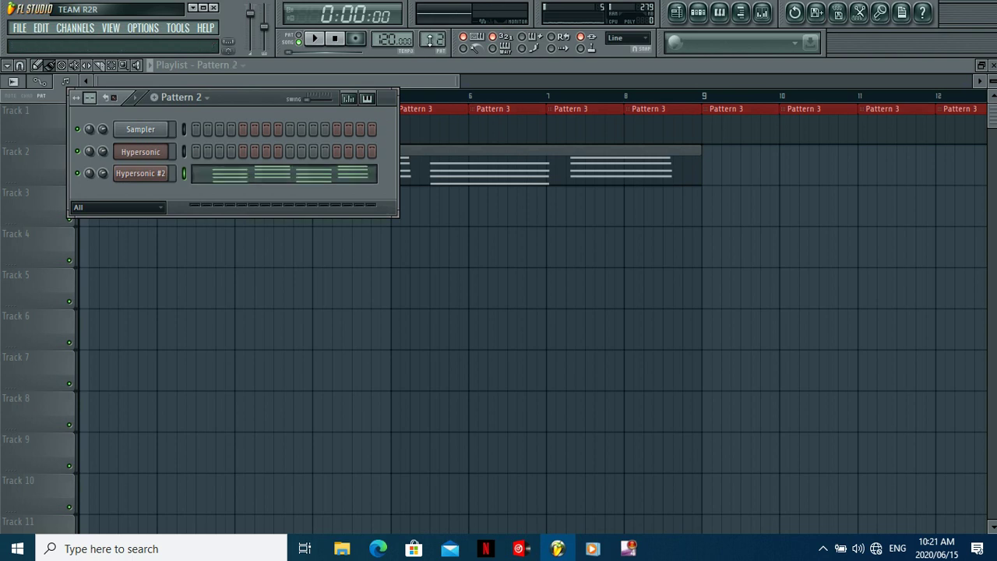
left_click(308, 179)
left_click_drag(312, 81, 989, 81)
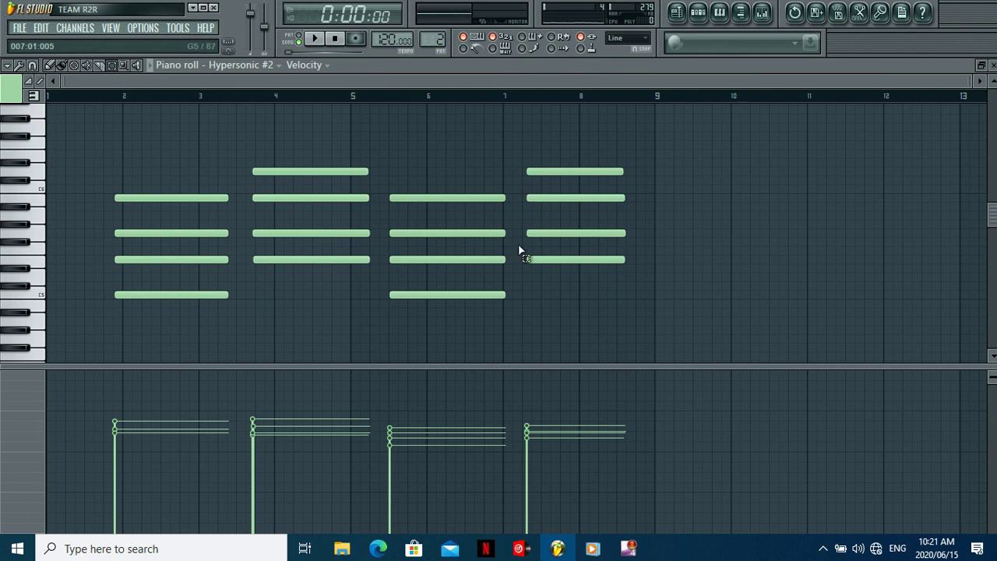
Shift all four recorded chords earlier together so that the first chord starts at bar 1.
left_click_drag(637, 349, 72, 105)
key("shift+Left")
key("shift+Left")
key("shift+Left")
key("shift+Left")
key("shift+Left")
key("shift+Left")
key("shift+Left")
key("shift+Left")
key("shift+Left")
key("shift+Left")
key("shift+Left")
key("shift+Left")
key("shift+Left")
key("shift+Left")
key("shift+Left")
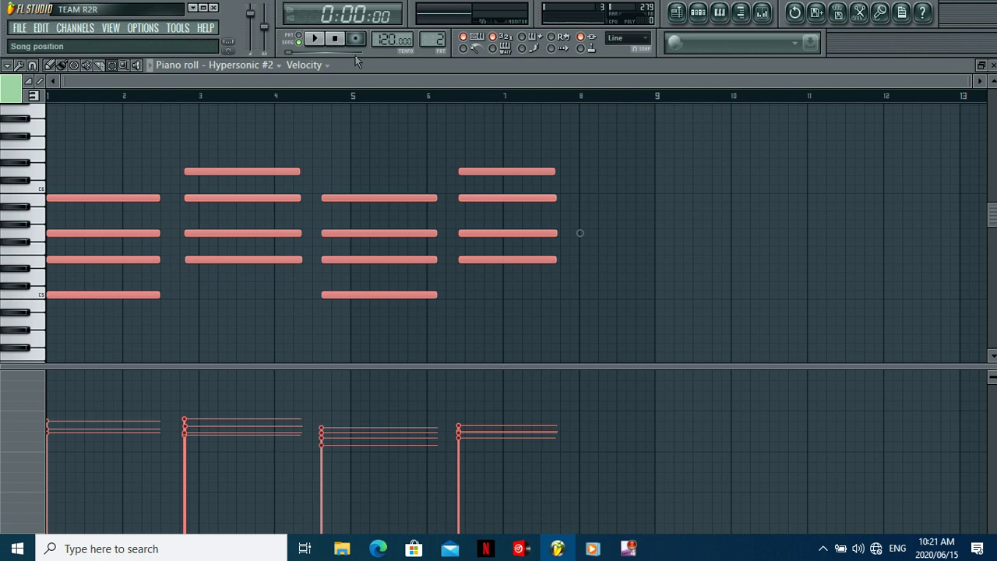
Compare the timing with the Hypersonic chords of Pattern 1, and return to the Hypersonic #2 notes of Pattern 2.
scroll(432, 39, "down", 1)
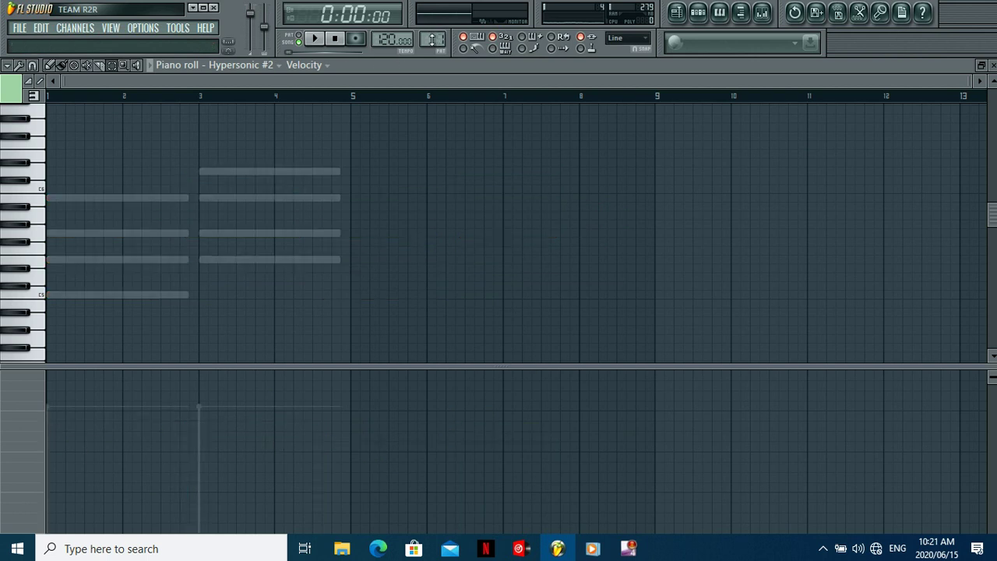
left_click(277, 67)
left_click(248, 92)
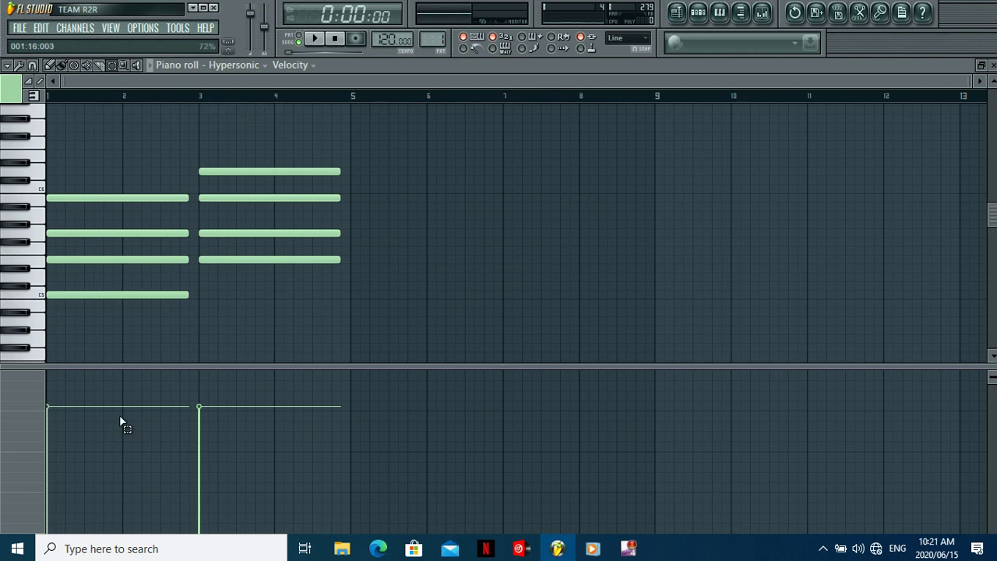
scroll(434, 42, "down", 1)
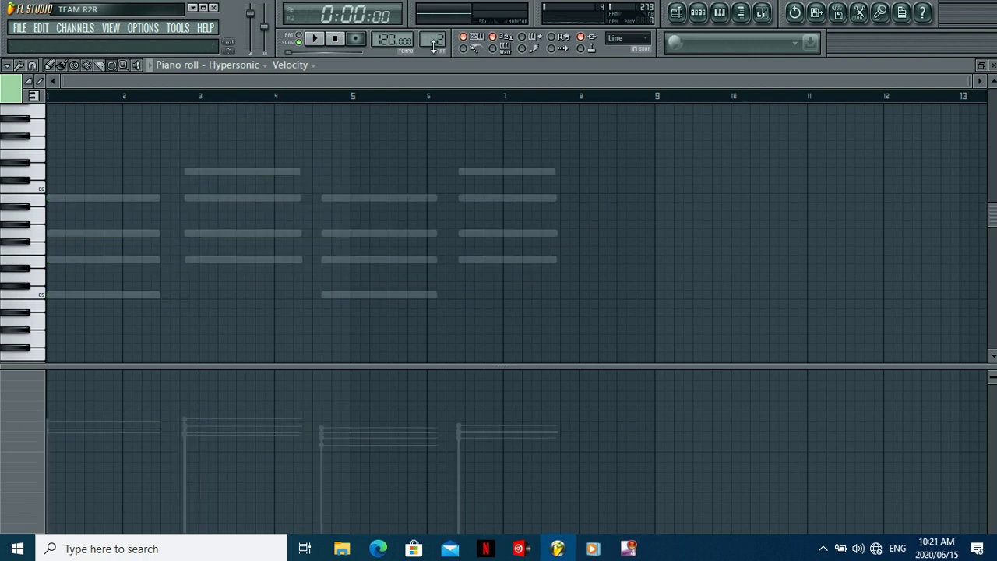
left_click(262, 68)
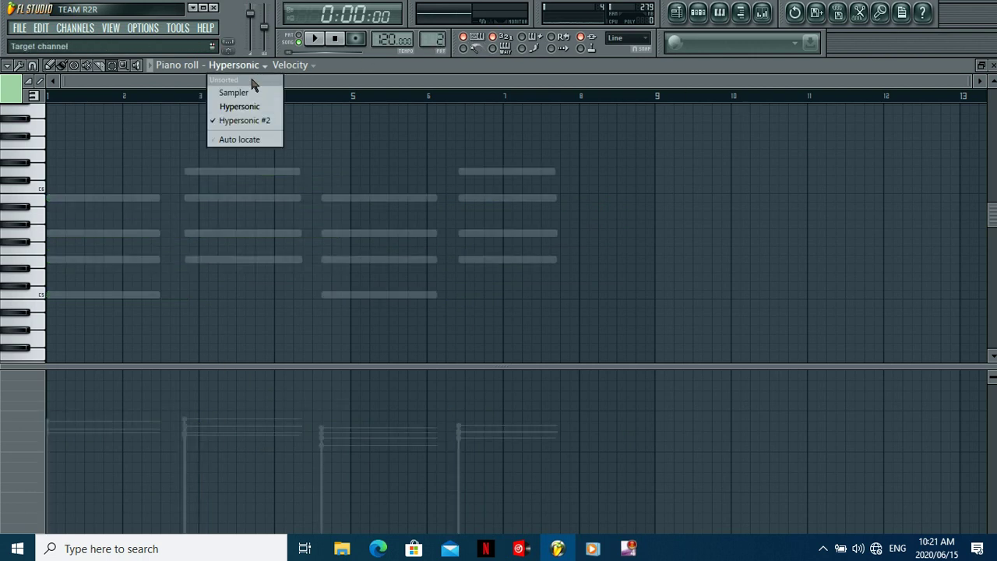
left_click(242, 122)
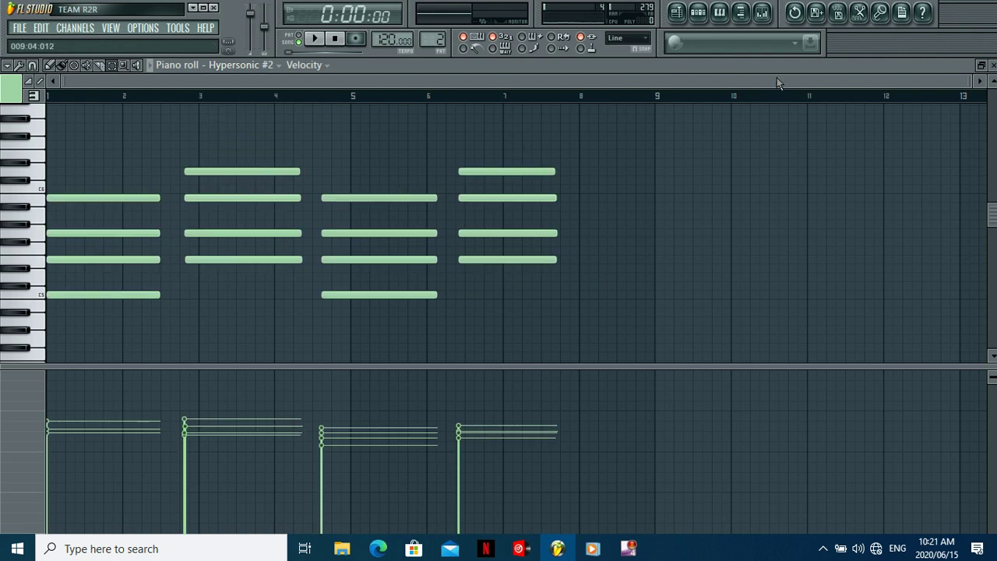
Nudge the second recorded chord slightly later so it starts just before bar 3.
left_click_drag(967, 81, 545, 122)
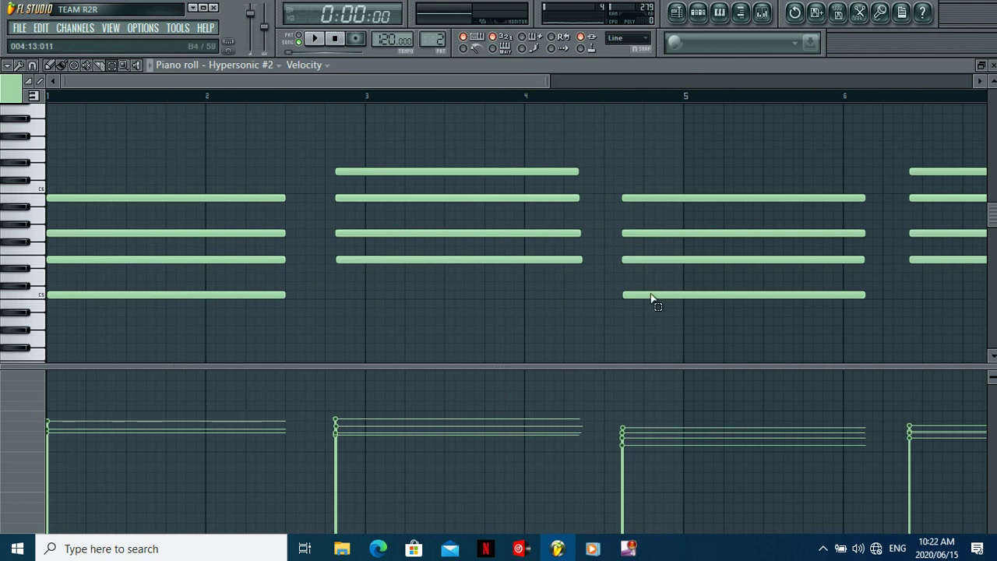
left_click_drag(550, 79, 568, 79)
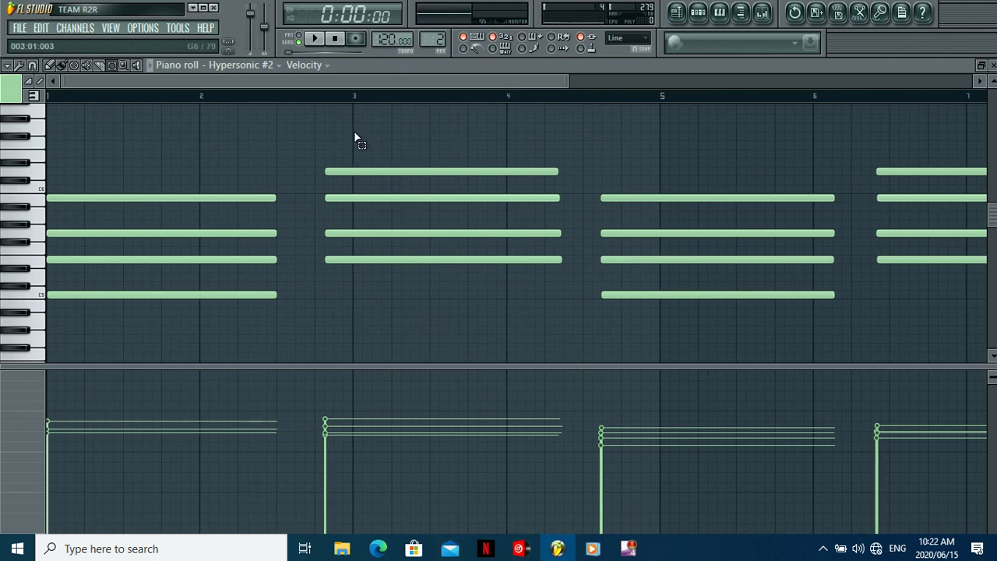
left_click_drag(433, 319, 413, 148)
key("shift+Right")
key("shift+Right")
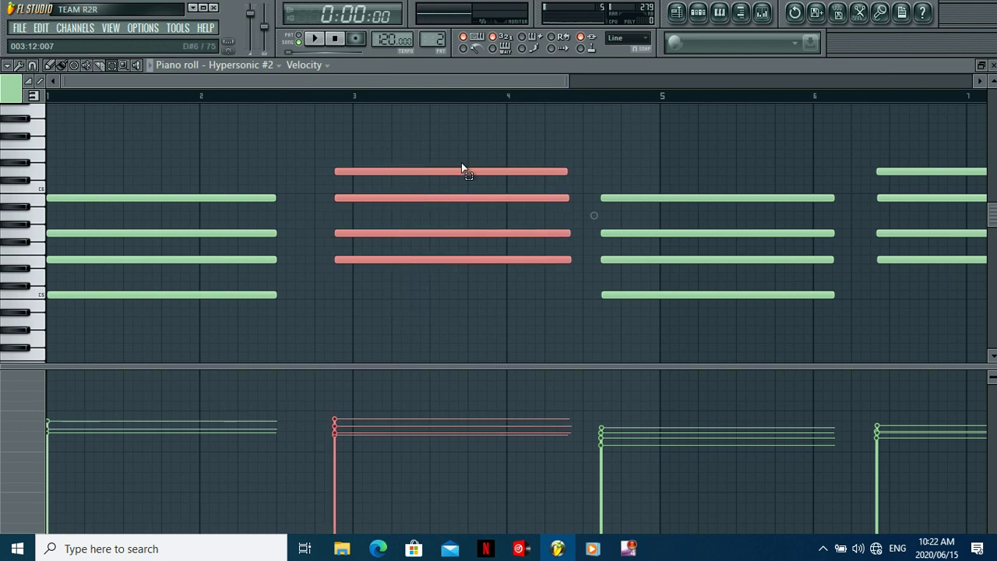
Move the third and fourth recorded chords earlier together so that the third chord starts at bar 4.
left_click_drag(444, 82, 717, 103)
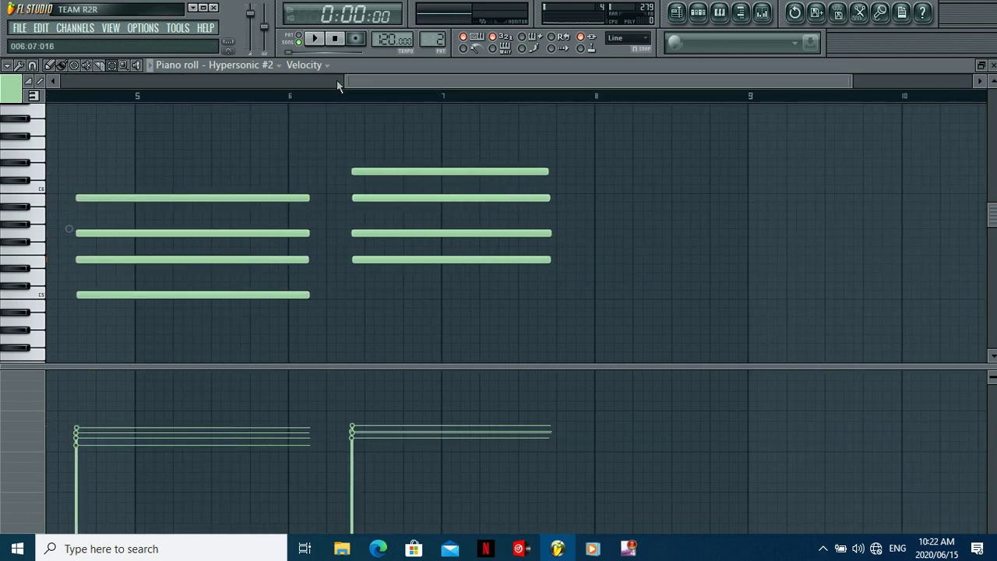
left_click_drag(345, 81, 4, 115)
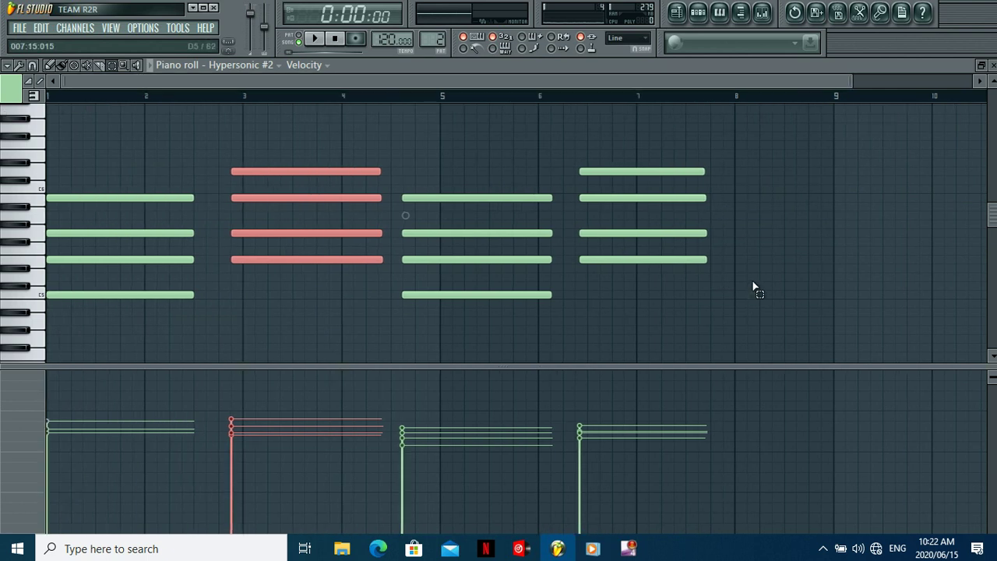
left_click_drag(677, 327, 426, 115)
key("shift+Left")
key("shift+Left")
key("shift+Left")
key("shift+Left")
key("shift+Left")
key("shift+Left")
key("shift+Left")
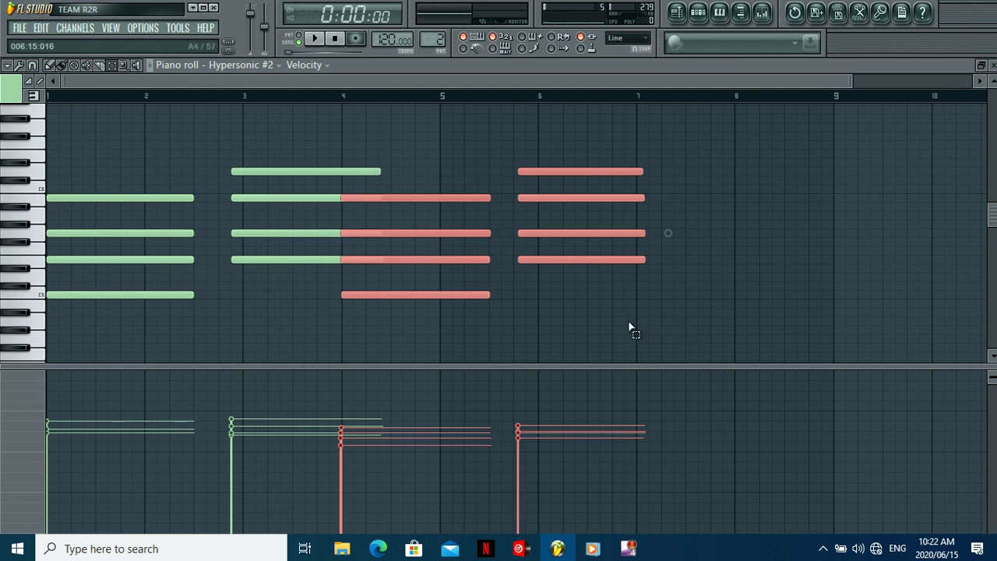
Nudge only the fourth chord slightly later so it starts just before bar 6.
left_click_drag(633, 331, 563, 156)
key("shift+Right")
key("shift+Right")
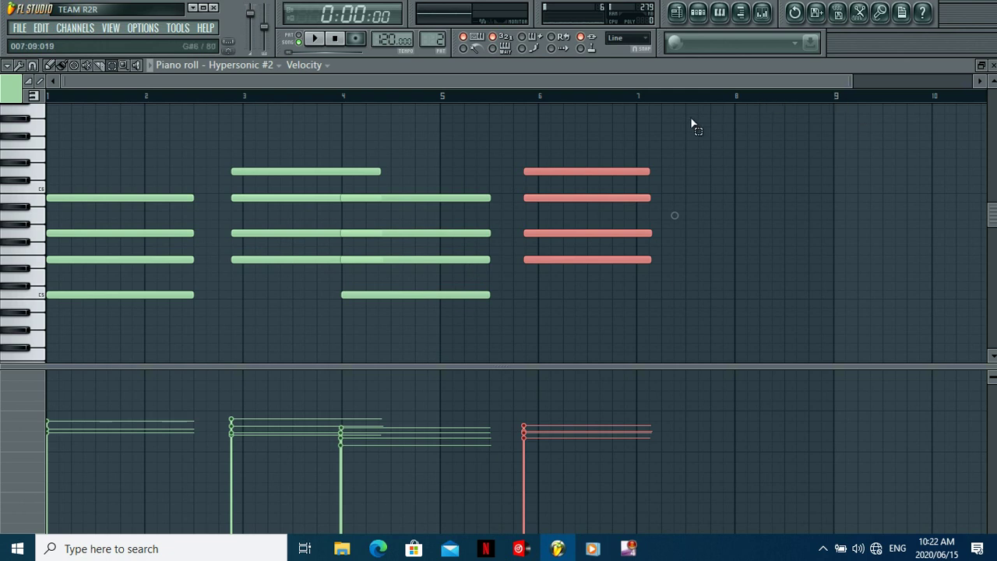
Delete the third and fourth recorded chords from the Hypersonic #2 notes of Pattern 2.
left_click_drag(849, 79, 49, 319)
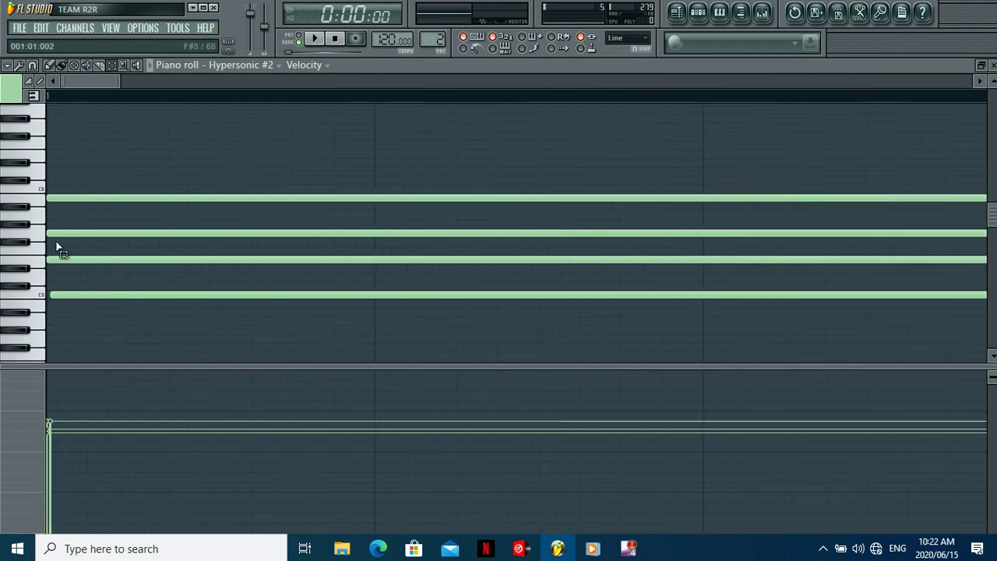
mouse_move(98, 81)
left_mouse_down()
mouse_move(173, 92)
mouse_move(241, 87)
mouse_move(47, 83)
mouse_move(62, 83)
left_mouse_up()
left_click_drag(271, 81, 802, 133)
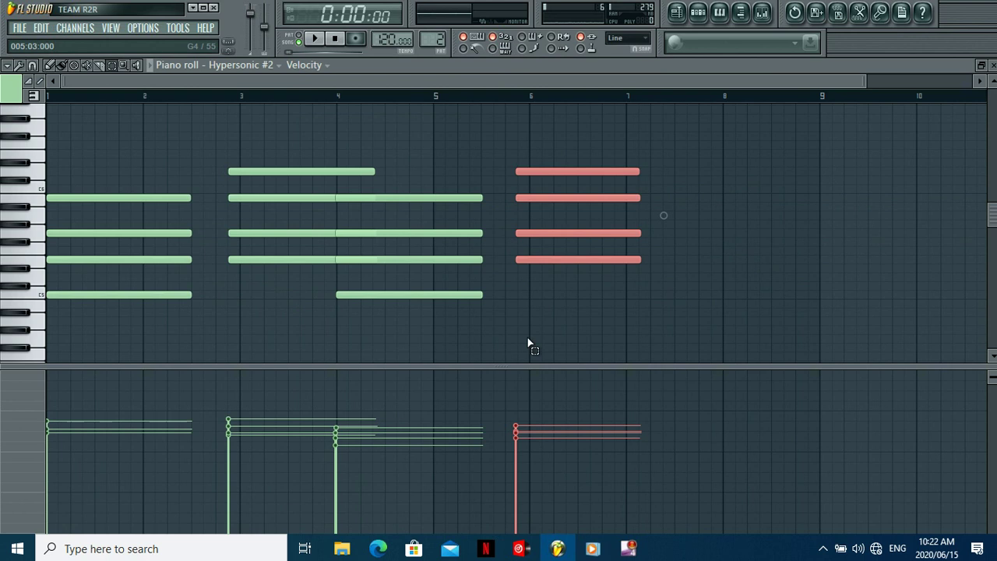
left_click_drag(637, 316, 436, 149)
key("Delete")
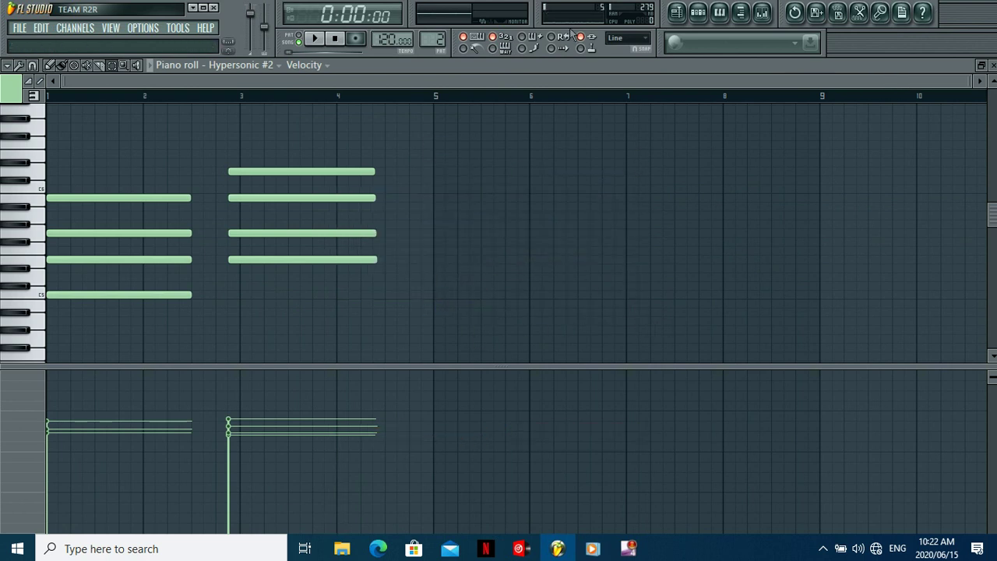
Switch playback to pattern mode and audition Pattern 1 and Pattern 2 to compare their chords, ending on Pattern 2.
left_click(698, 12)
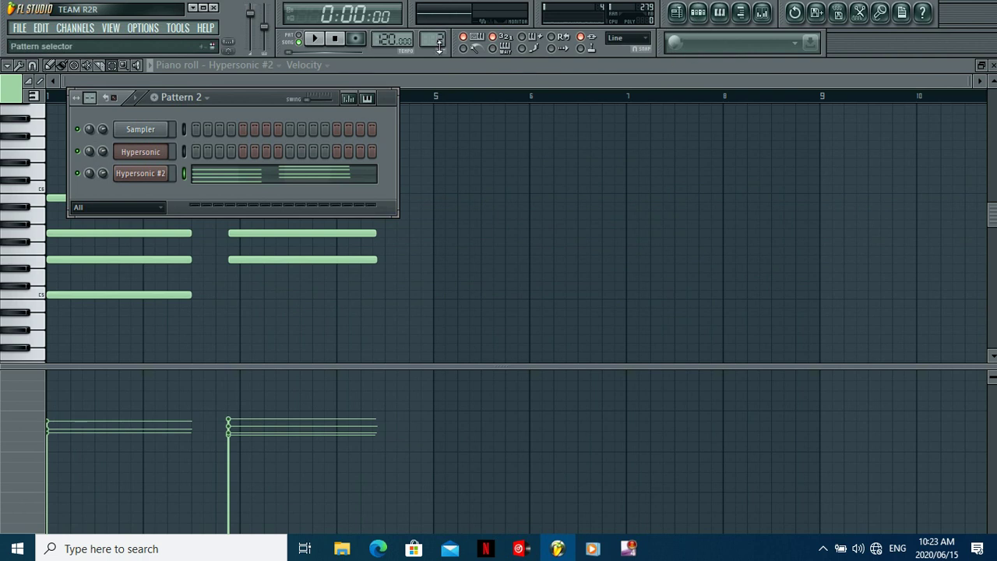
scroll(437, 40, "down", 1)
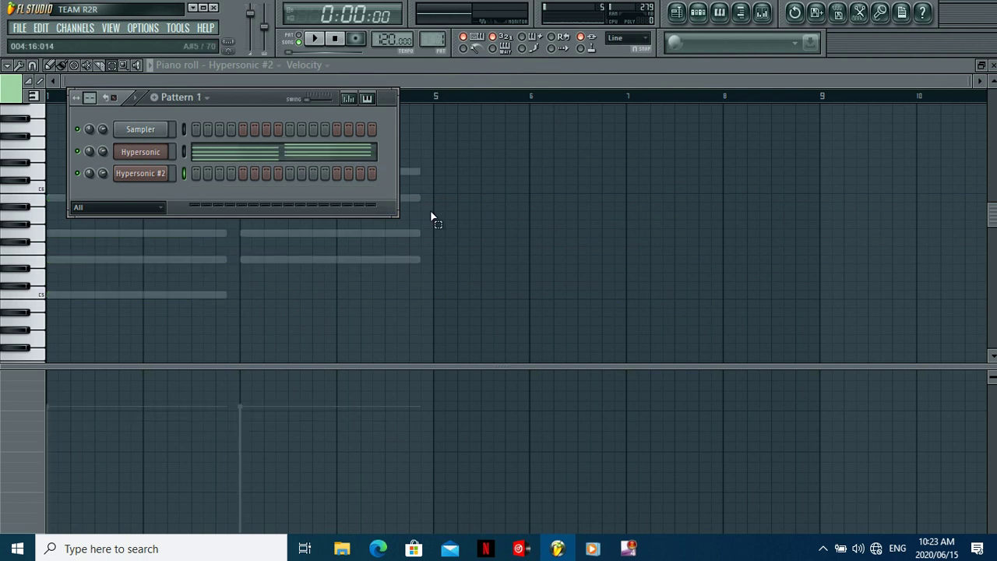
left_click(298, 39)
left_click(315, 40)
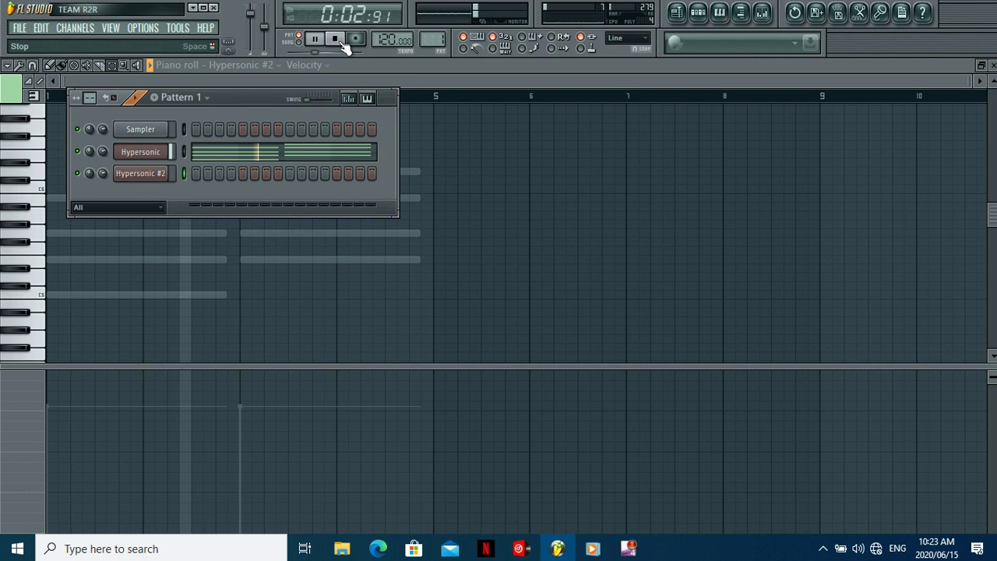
left_click(340, 40)
scroll(425, 41, "up", 1)
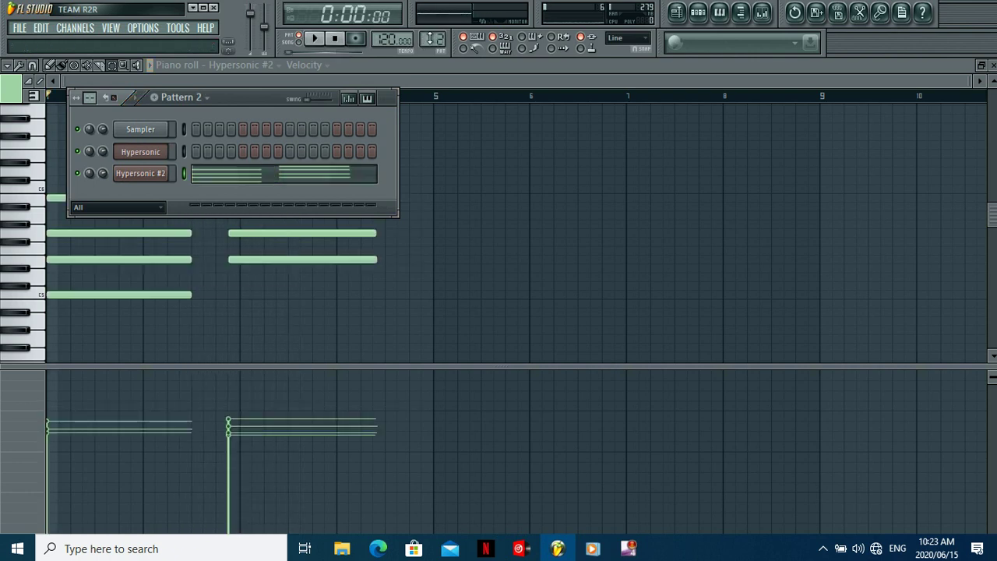
left_click(323, 43)
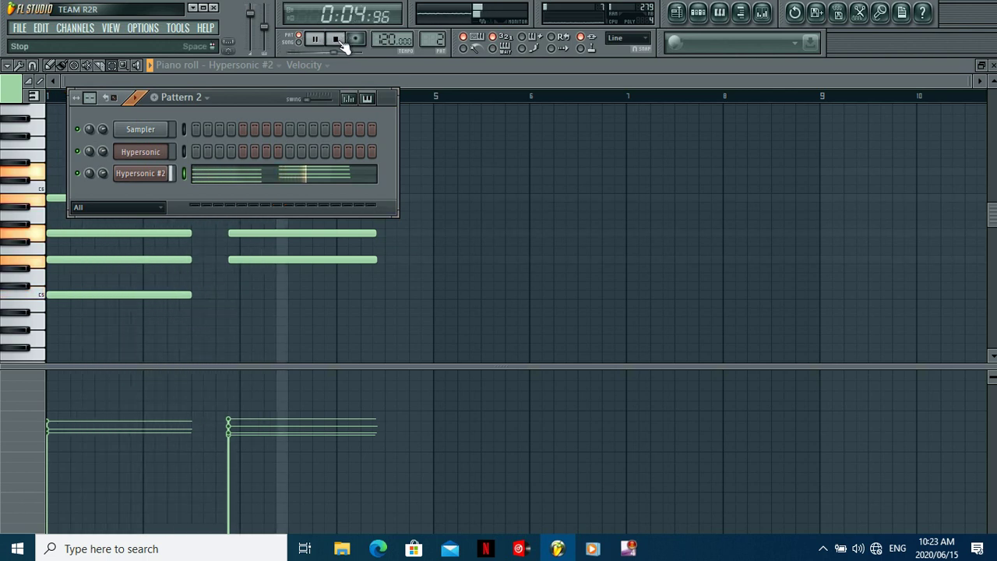
left_click(348, 39)
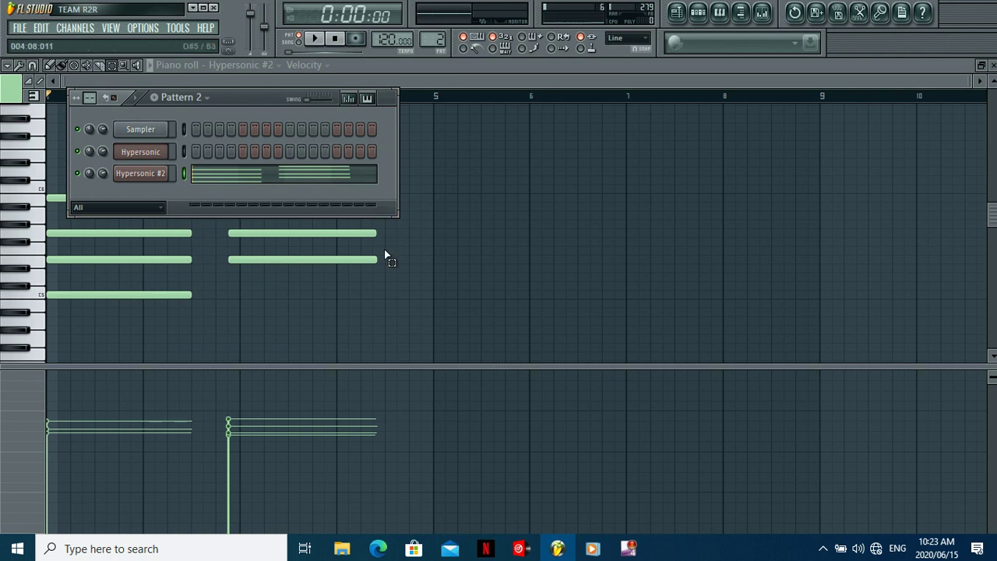
Check the patch loaded in the Hypersonic #2 instrument, and return to its notes in the piano roll.
left_click(142, 176)
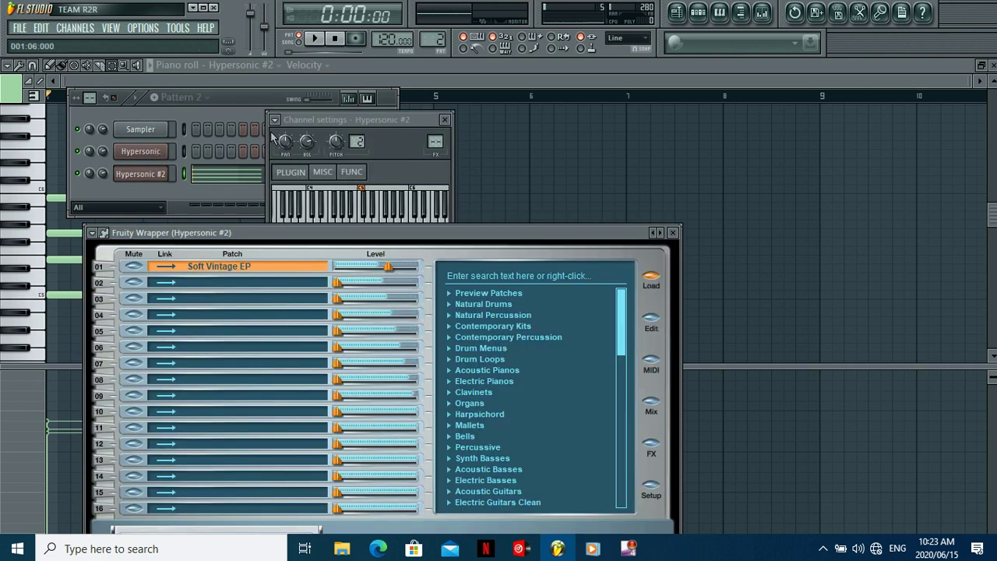
left_click(707, 17)
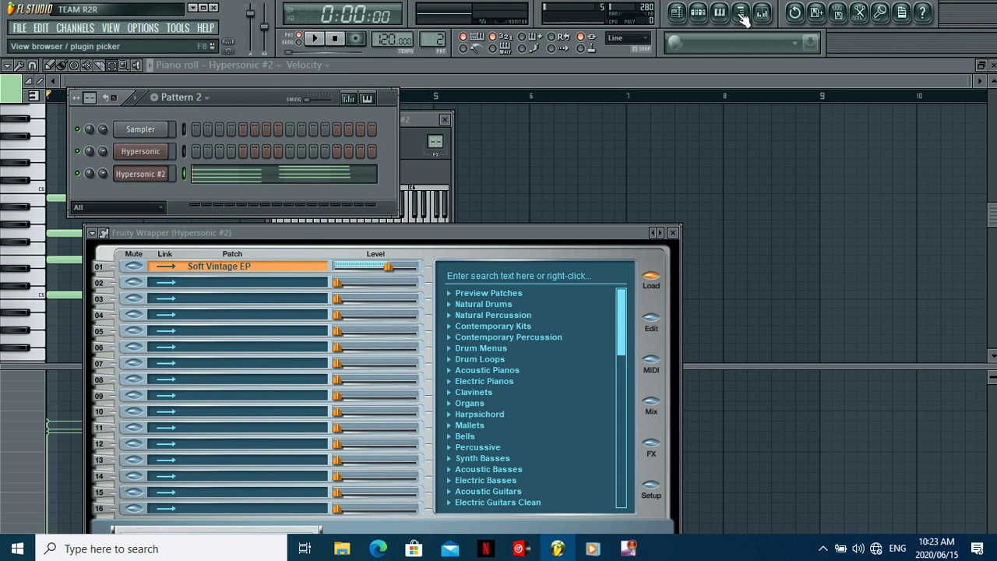
left_click(346, 182)
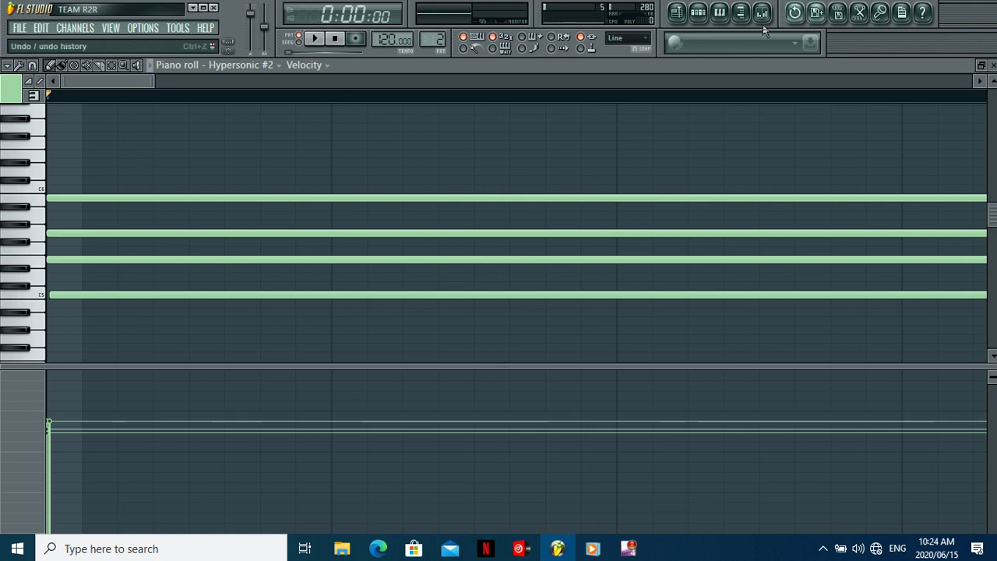
Raise the main swing slightly in the step sequencer, and return to the Hypersonic #2 piano roll.
left_click(701, 14)
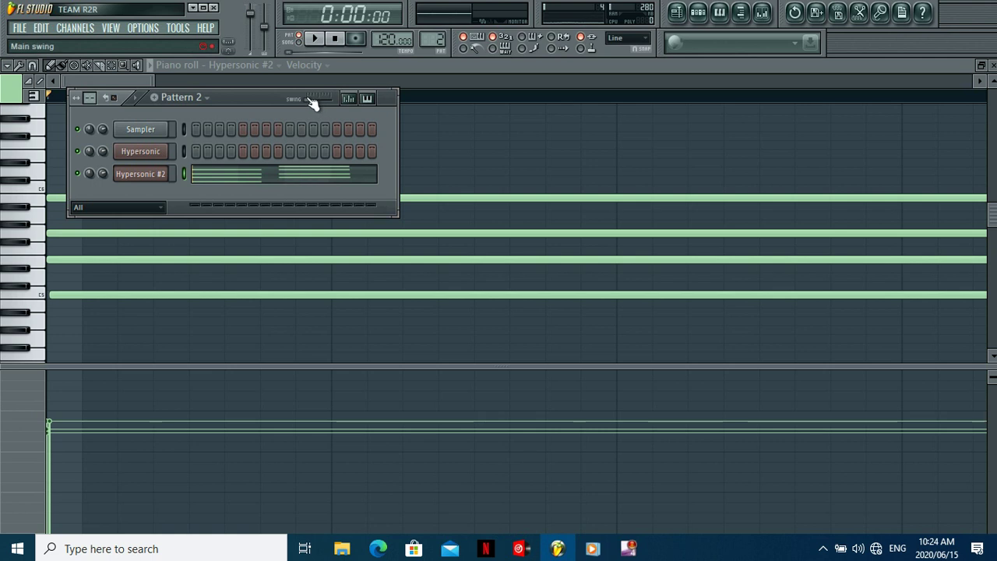
left_click_drag(307, 99, 314, 99)
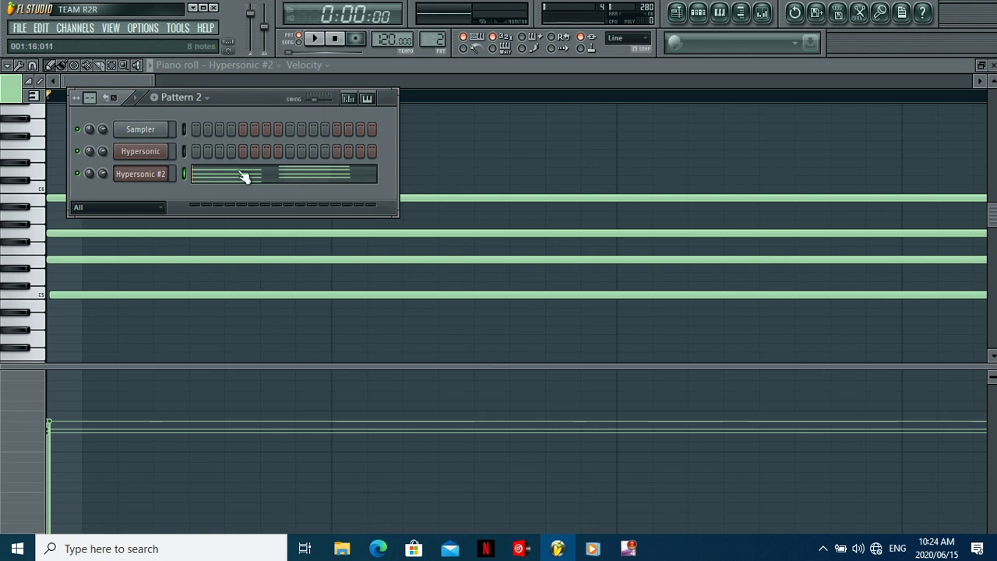
key("F6")
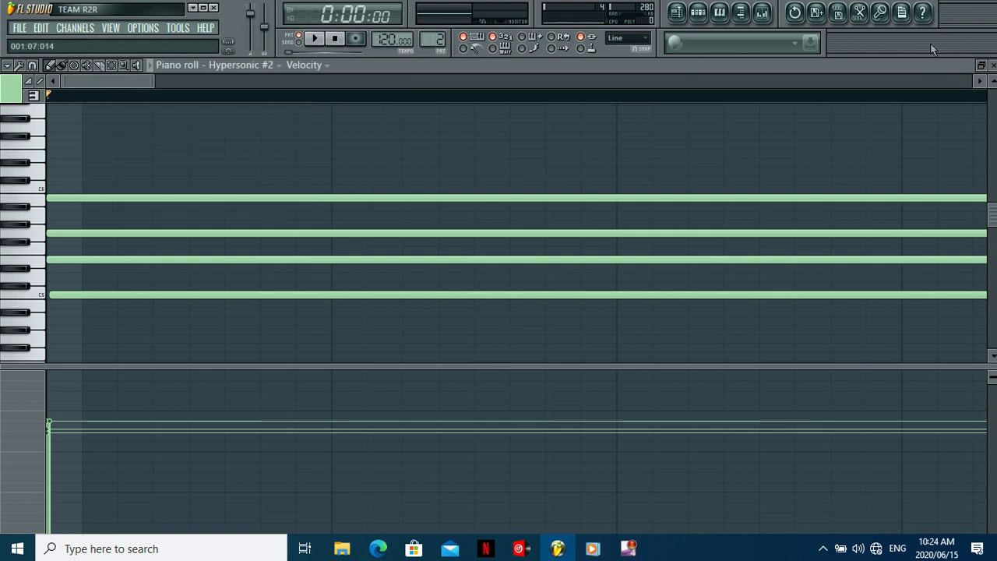
Switch to Pattern 1 and show both of its Hypersonic chords in full in the piano roll.
left_click(695, 13)
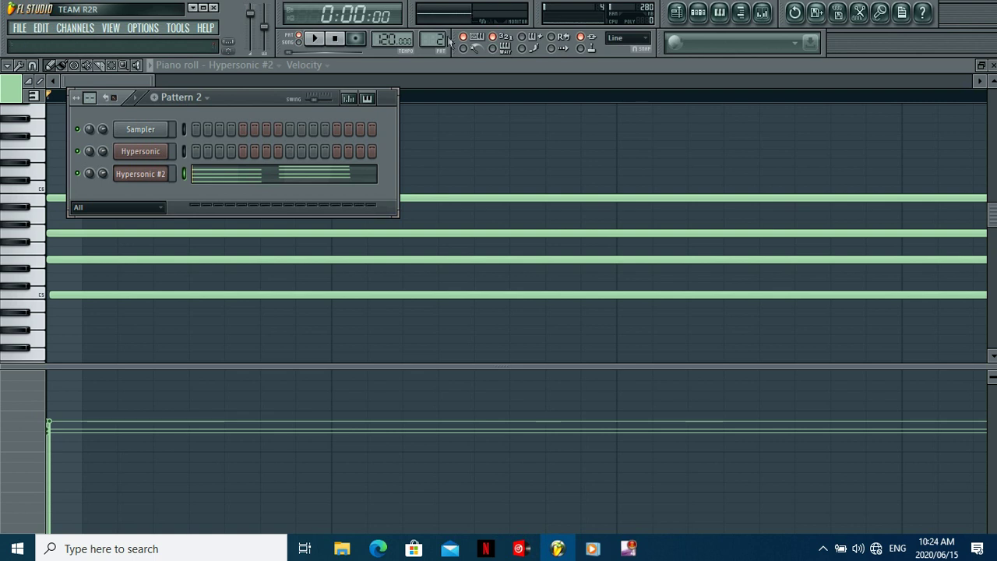
scroll(439, 41, "down", 1)
left_click(268, 158)
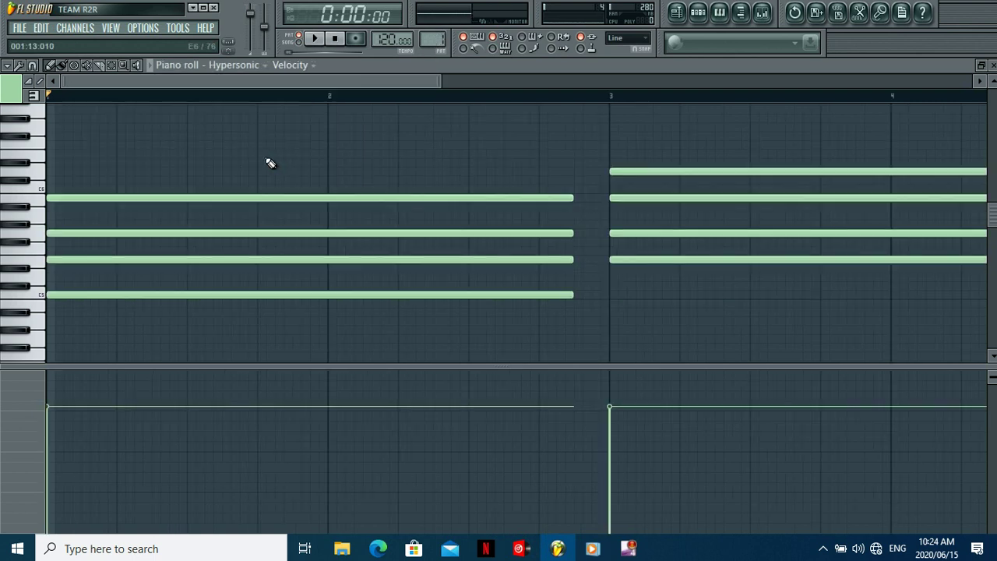
left_click_drag(439, 80, 938, 80)
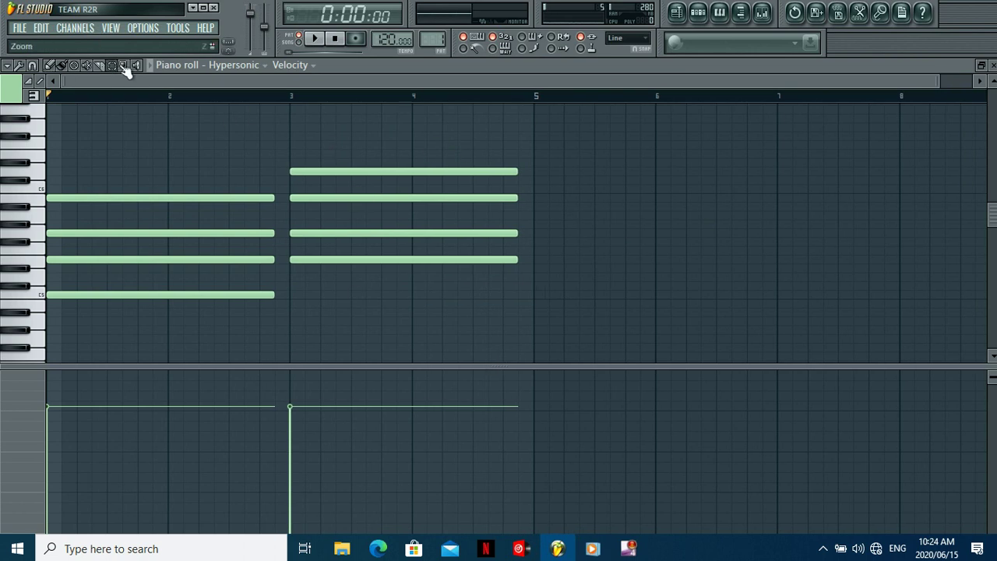
Select both Hypersonic chords, try arpeggiating them with a longer time multiplier, and close the arpeggiator without accepting.
left_click_drag(548, 340, 40, 125)
left_click(8, 66)
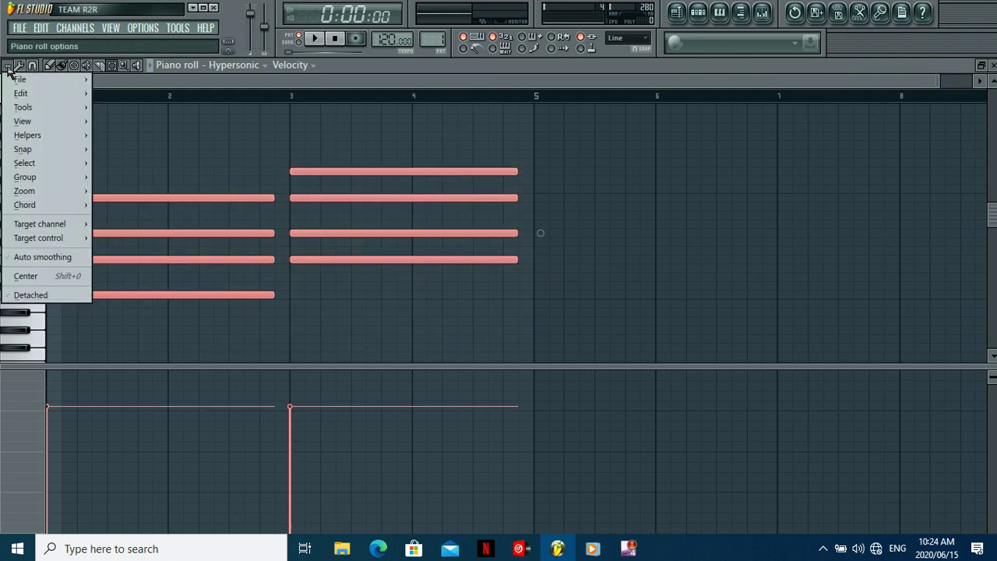
mouse_move(23, 93)
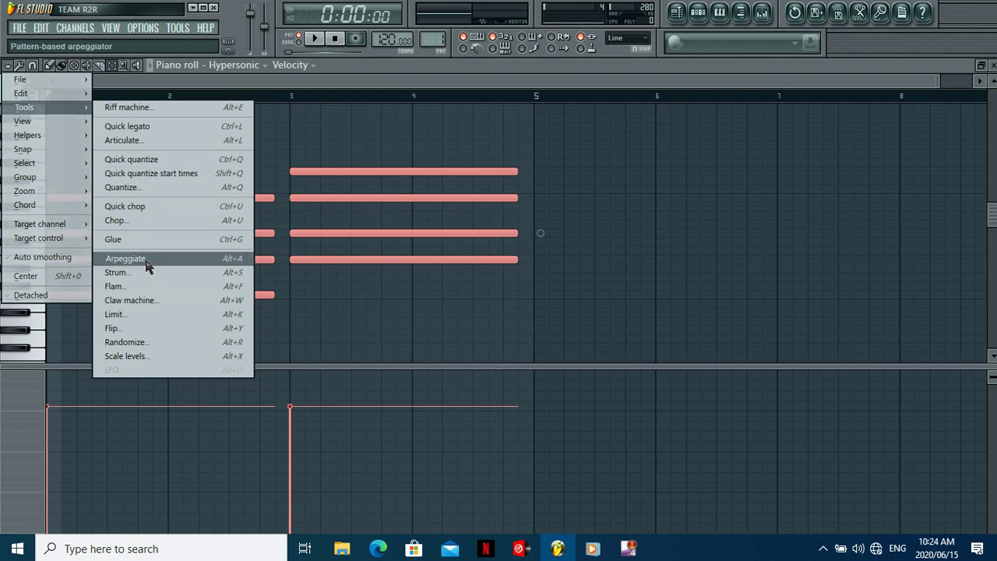
left_click(146, 263)
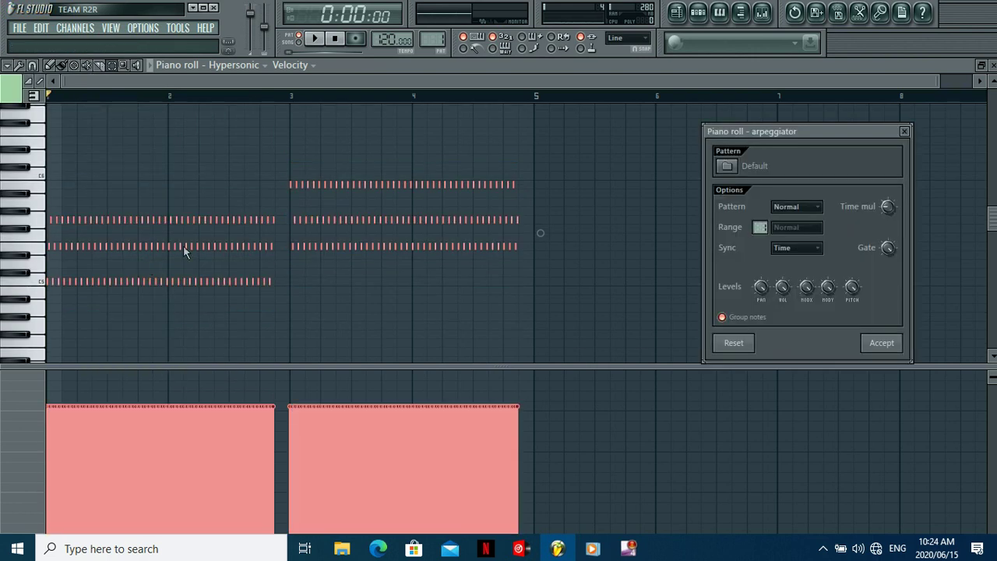
left_click_drag(892, 211, 894, 200)
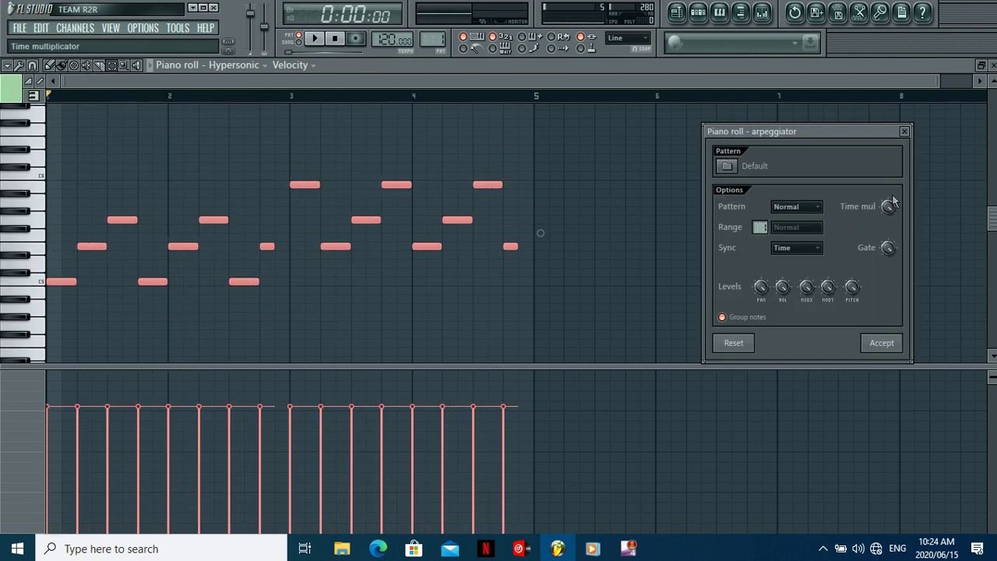
left_click(904, 130)
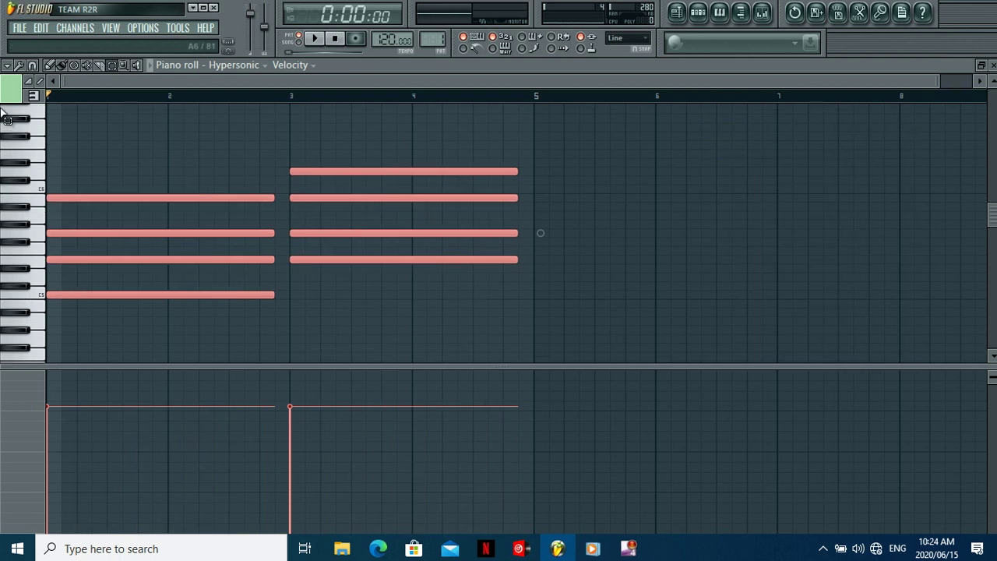
Try strumming the selected chords with adjusted start time and velocity, close the strumizer without accepting, and show the step sequencer.
left_click(7, 64)
mouse_move(23, 107)
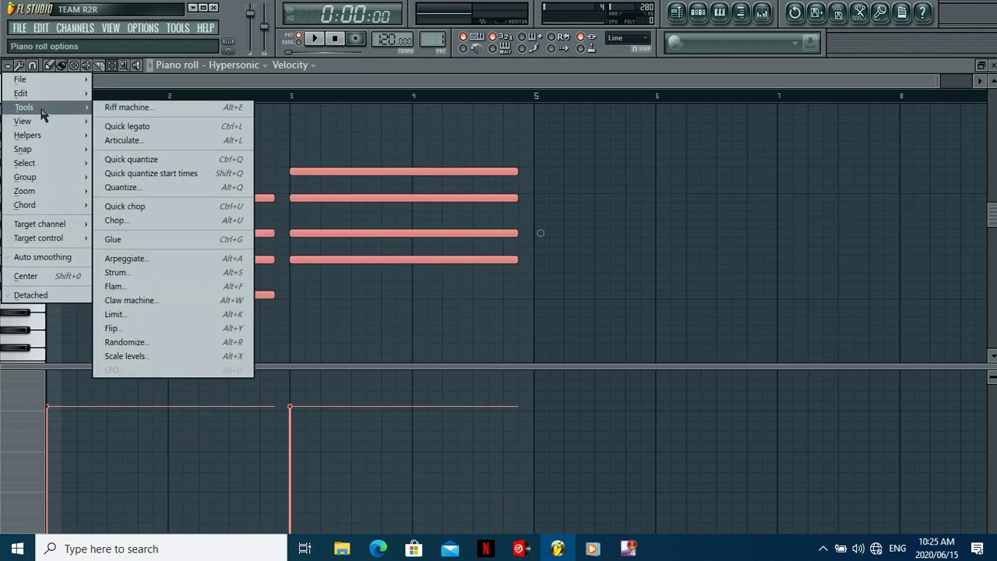
left_click(161, 275)
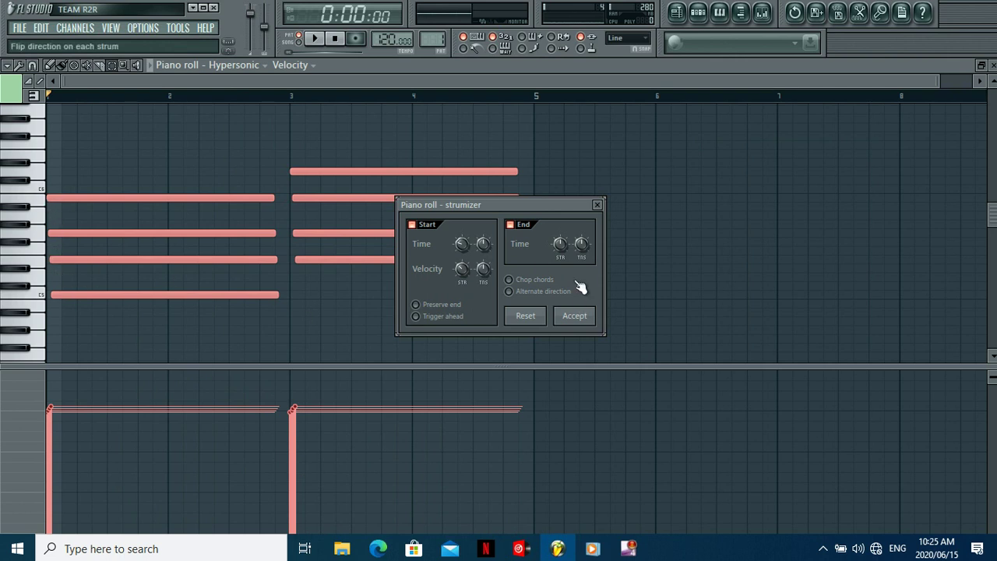
left_click_drag(463, 247, 460, 271)
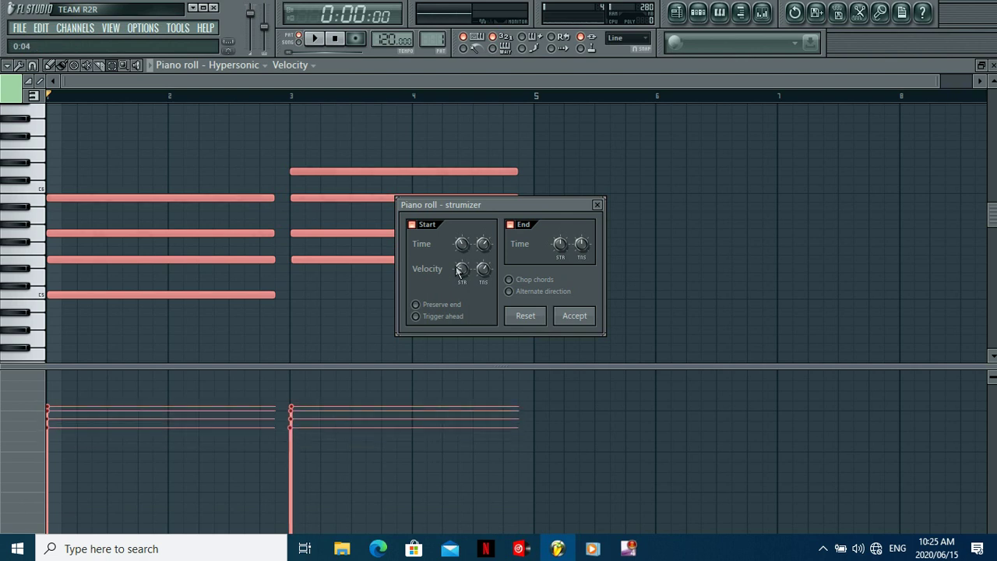
left_click(597, 205)
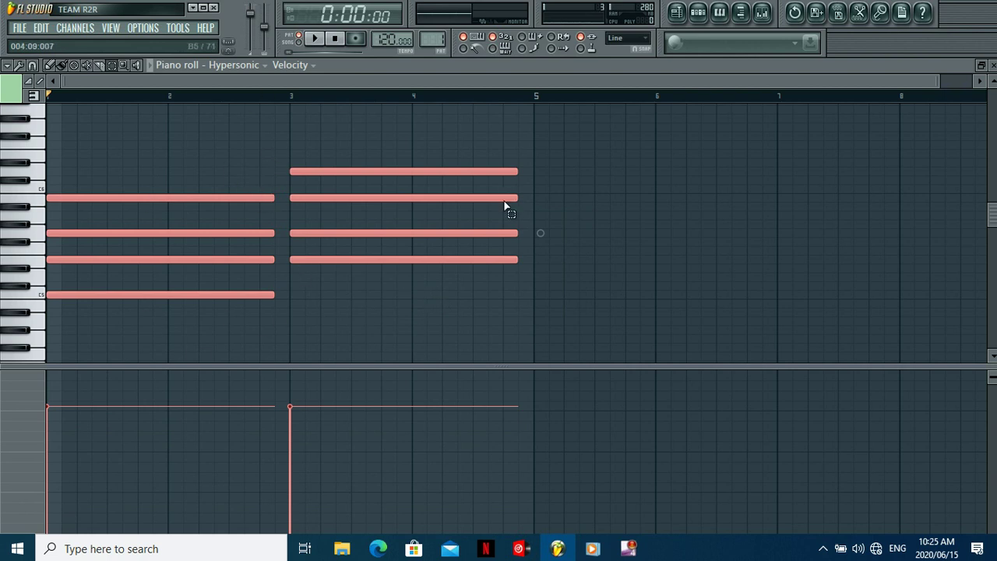
left_click(698, 13)
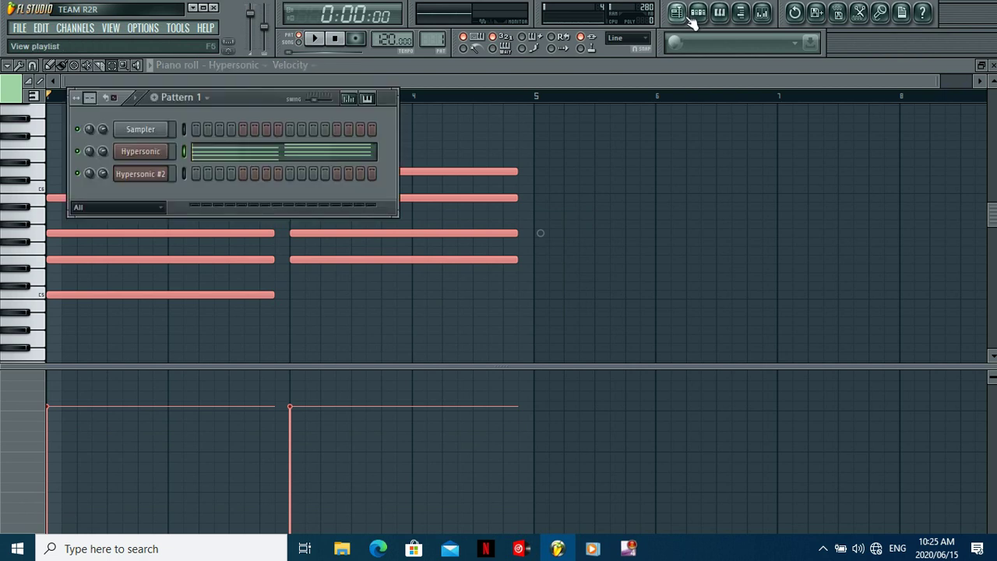